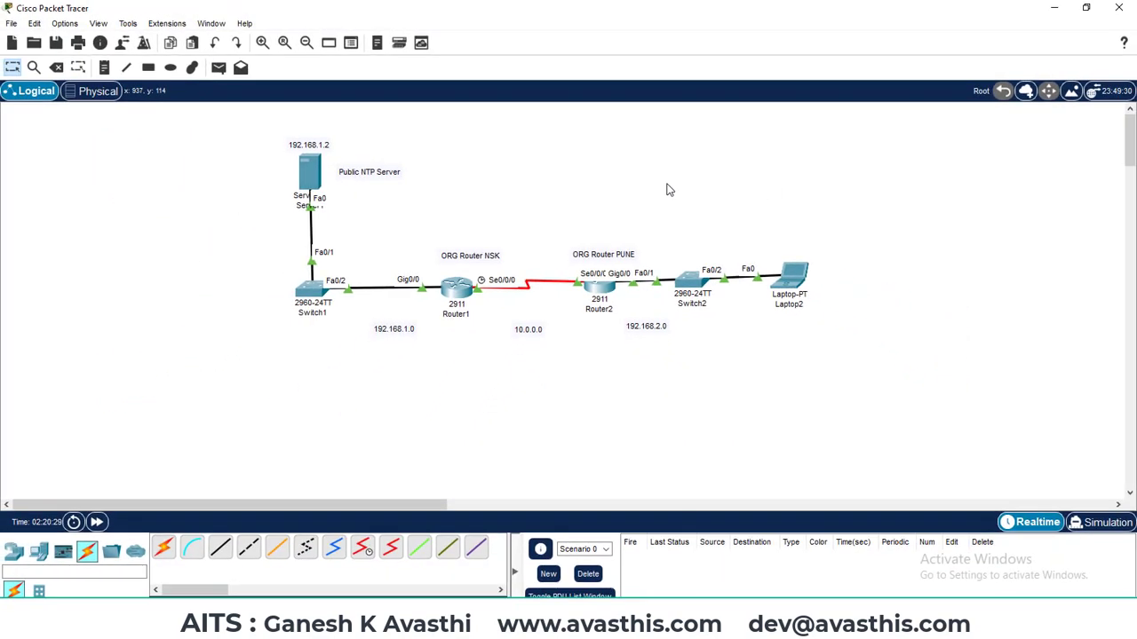
Step: Examine the NTP service settings of the Public NTP Server, including its state, authentication, date and time
click(312, 176)
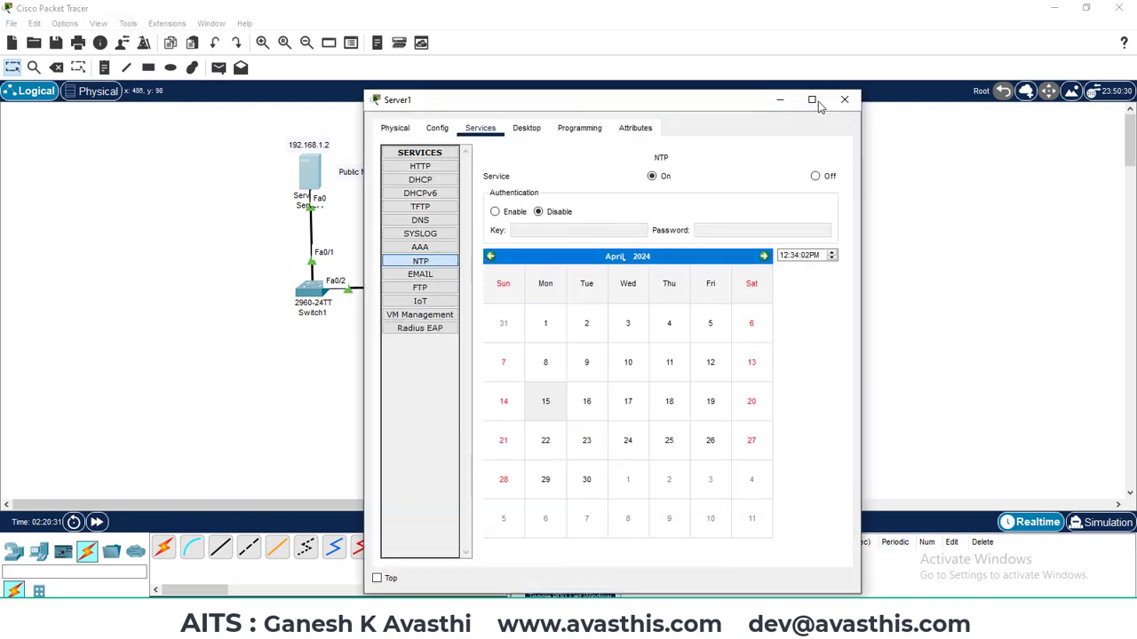
click(811, 99)
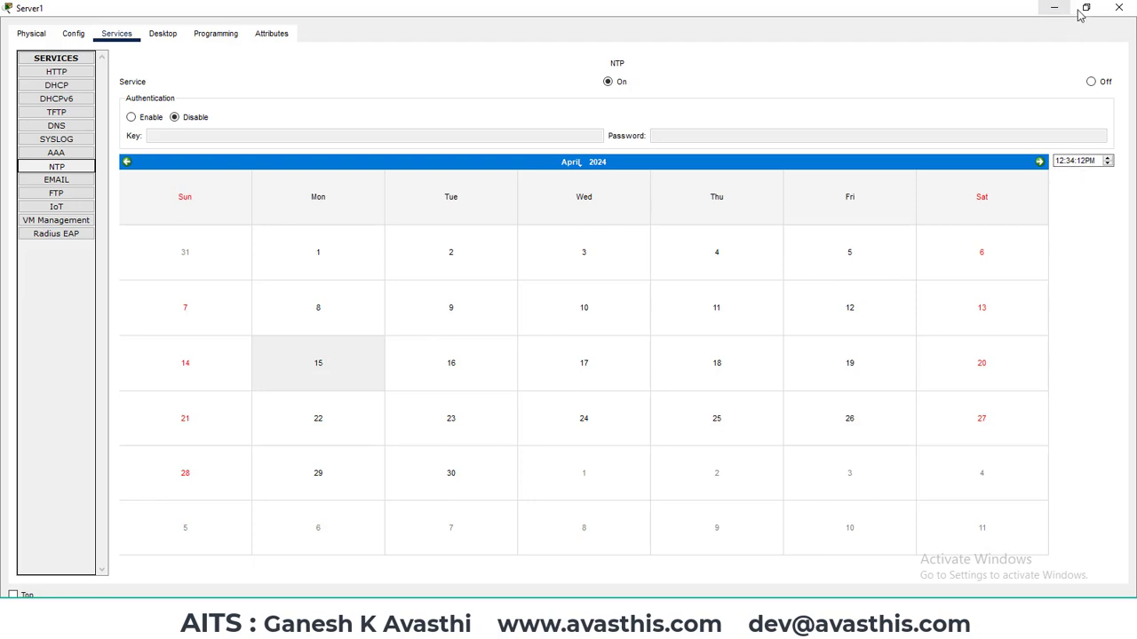
click(1118, 8)
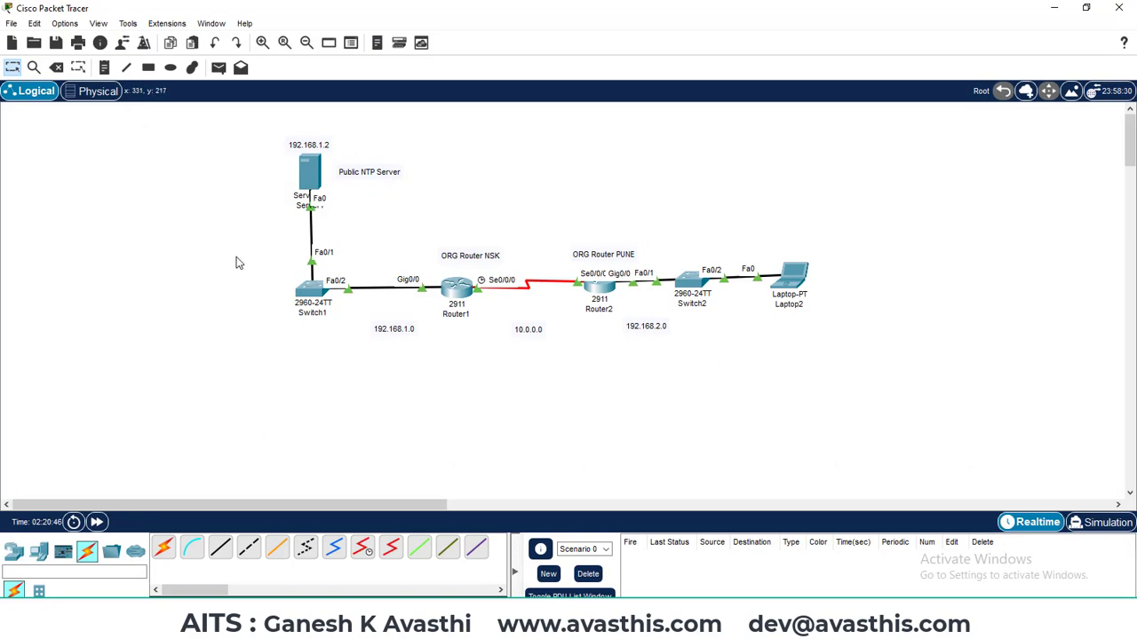
Step: Check the NTP status of Router1 (ORG Router NSK) with sh ntp status in its command line
click(458, 288)
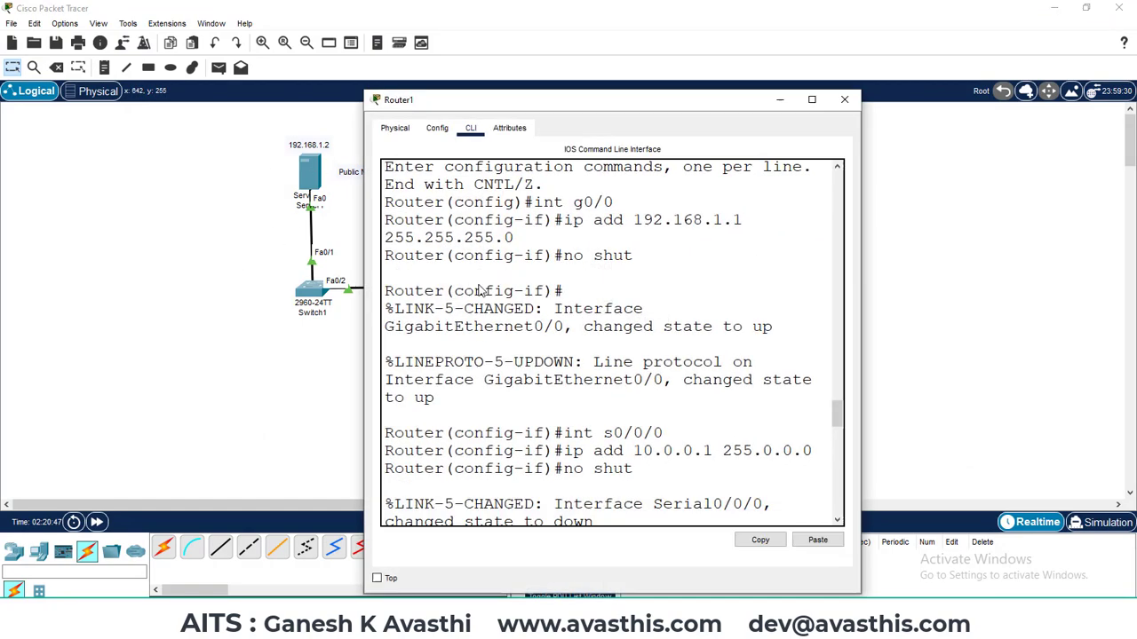
click(811, 98)
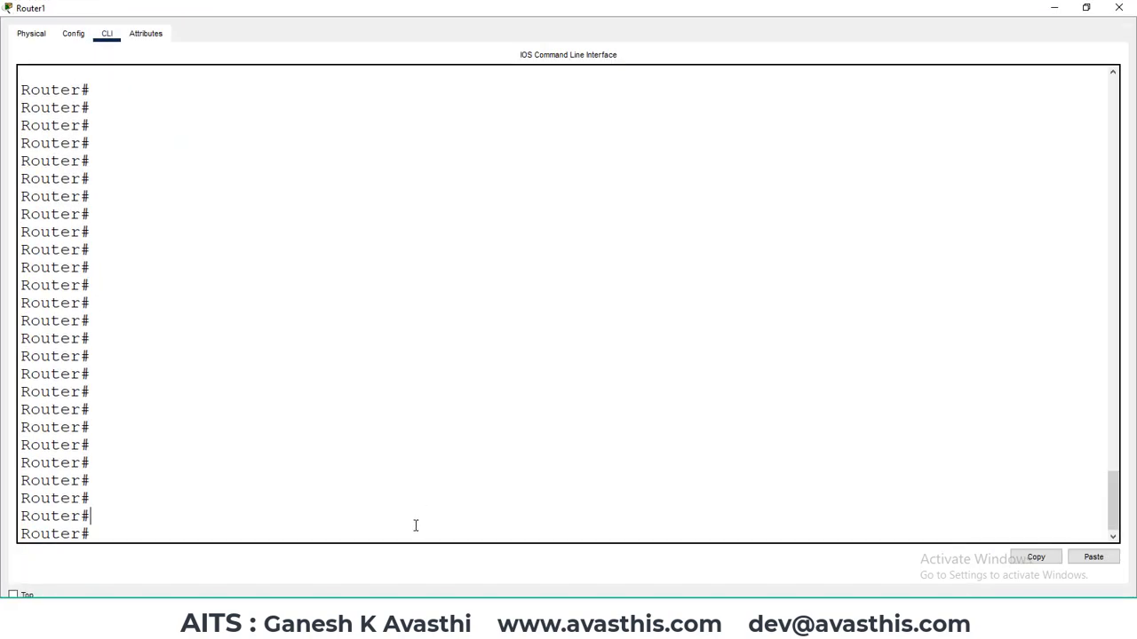
text(sh ntp sta)
key(Tab)
key(Return)
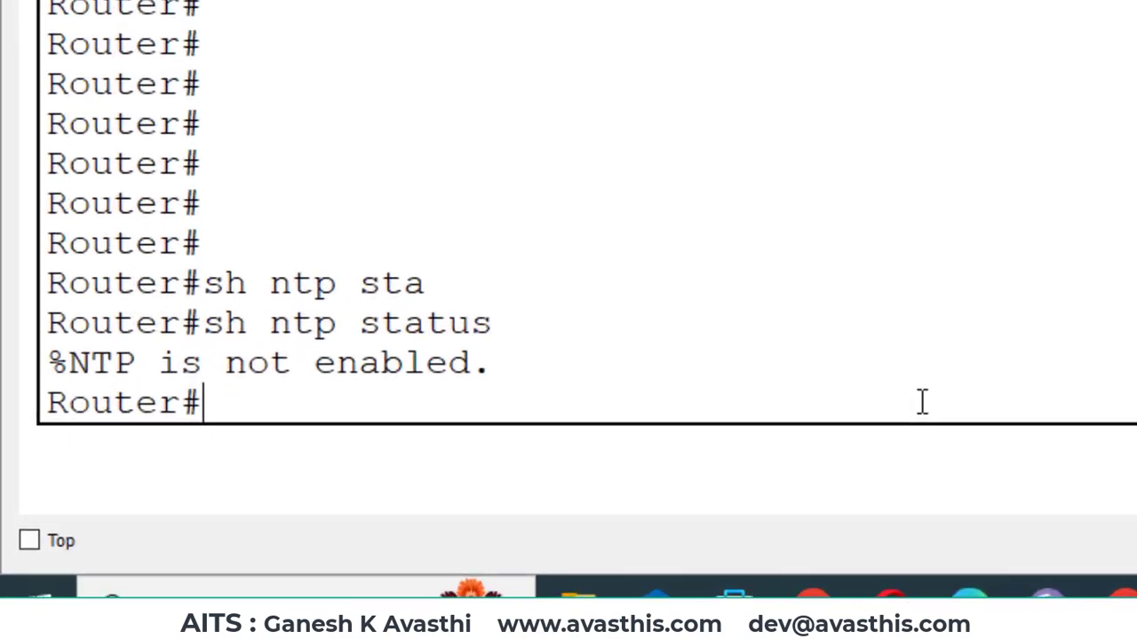
drag(538, 359, 52, 351)
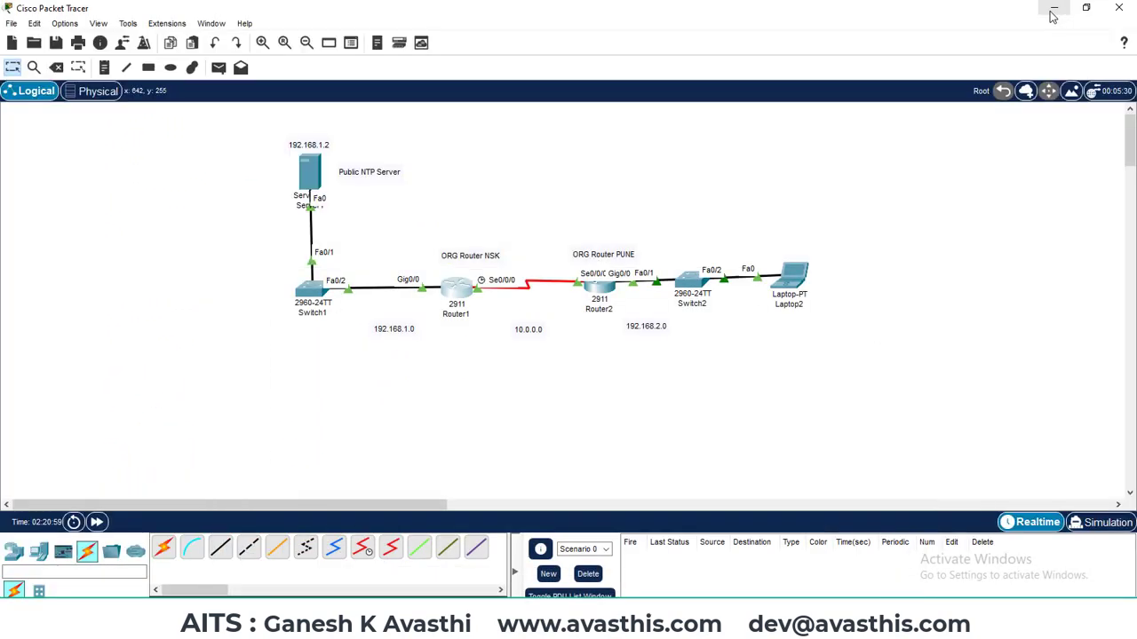
Step: Display Router1's current clock with sh clock and examine the date and time it reports
click(457, 298)
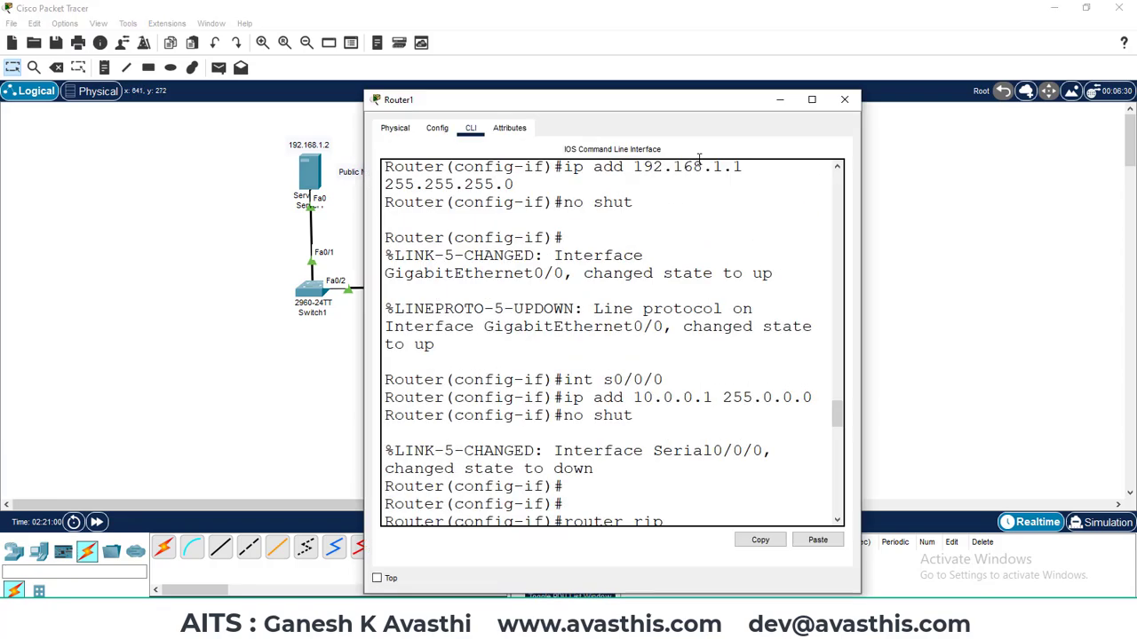
click(812, 98)
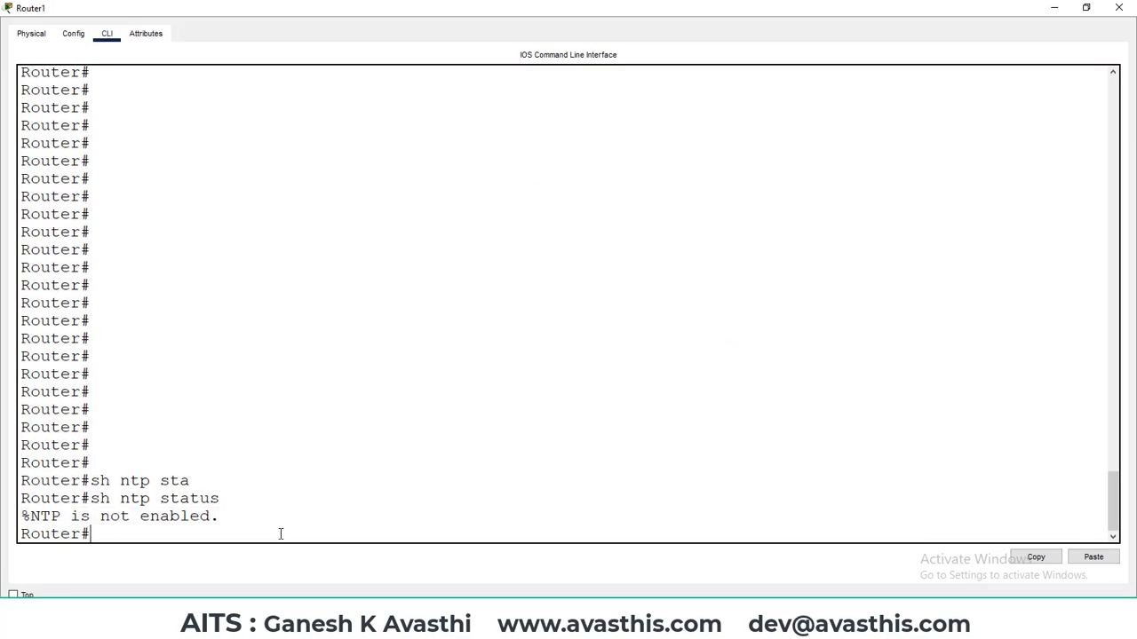
text(sh clo)
key(Tab)
key(Return)
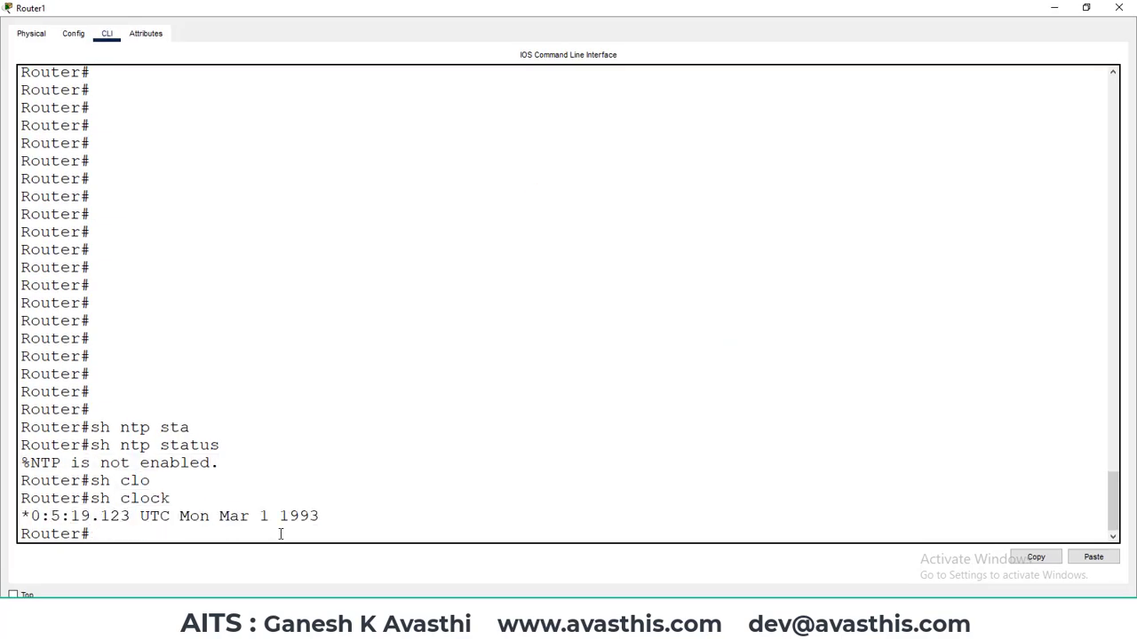
drag(319, 518, 220, 509)
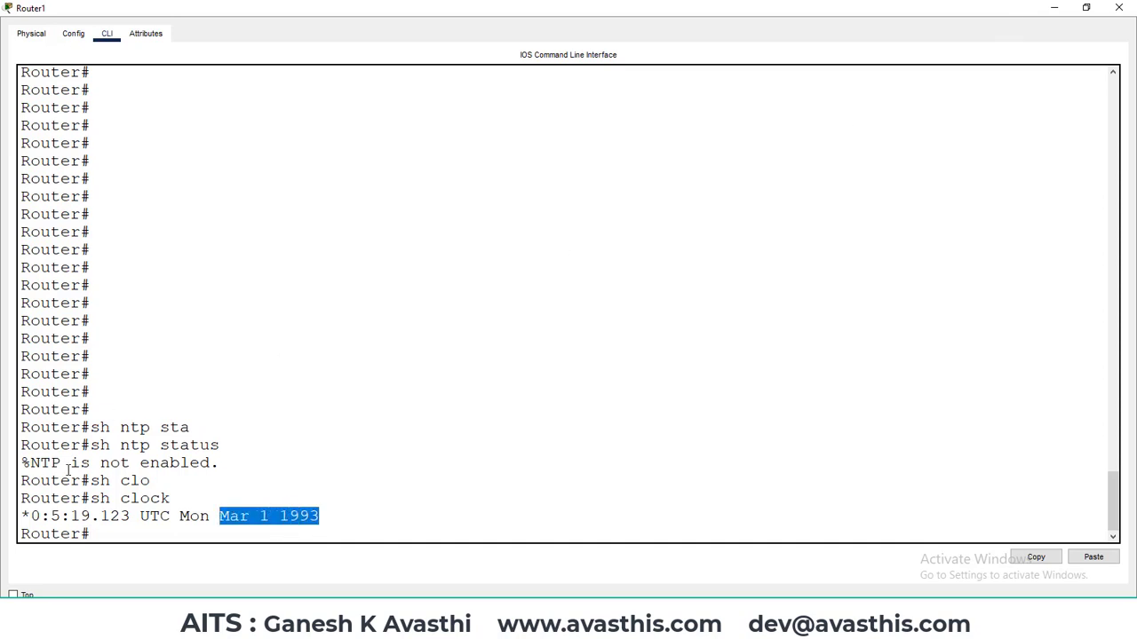
drag(23, 514, 355, 532)
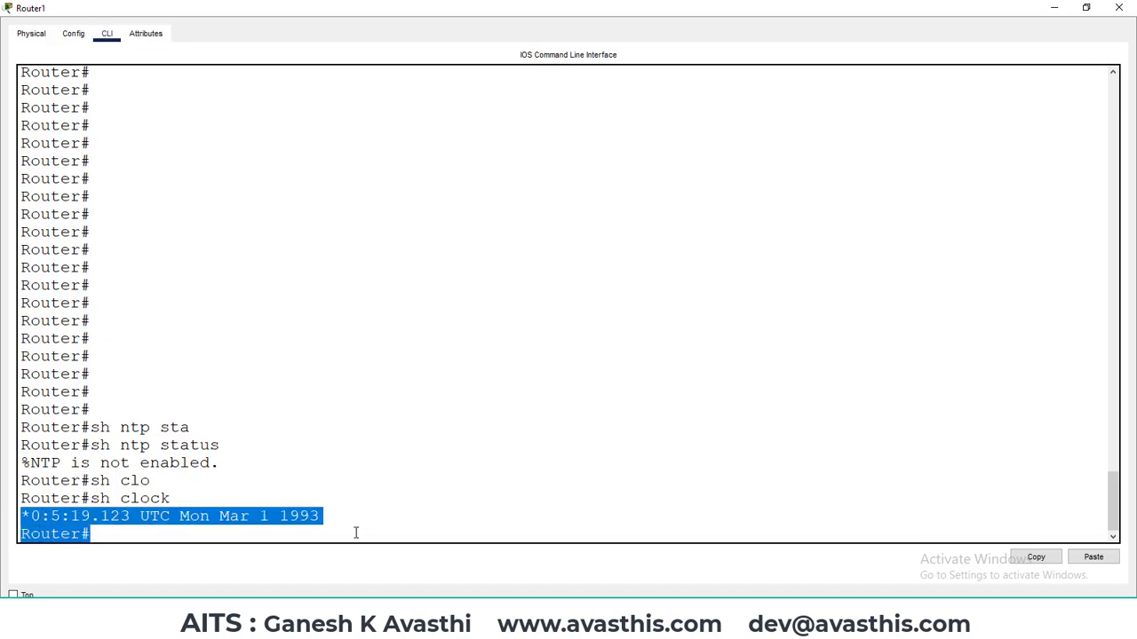
click(1054, 8)
Step: Check the NTP status of Router2 (ORG Router PUNE) with sh ntp status in its command line
click(596, 286)
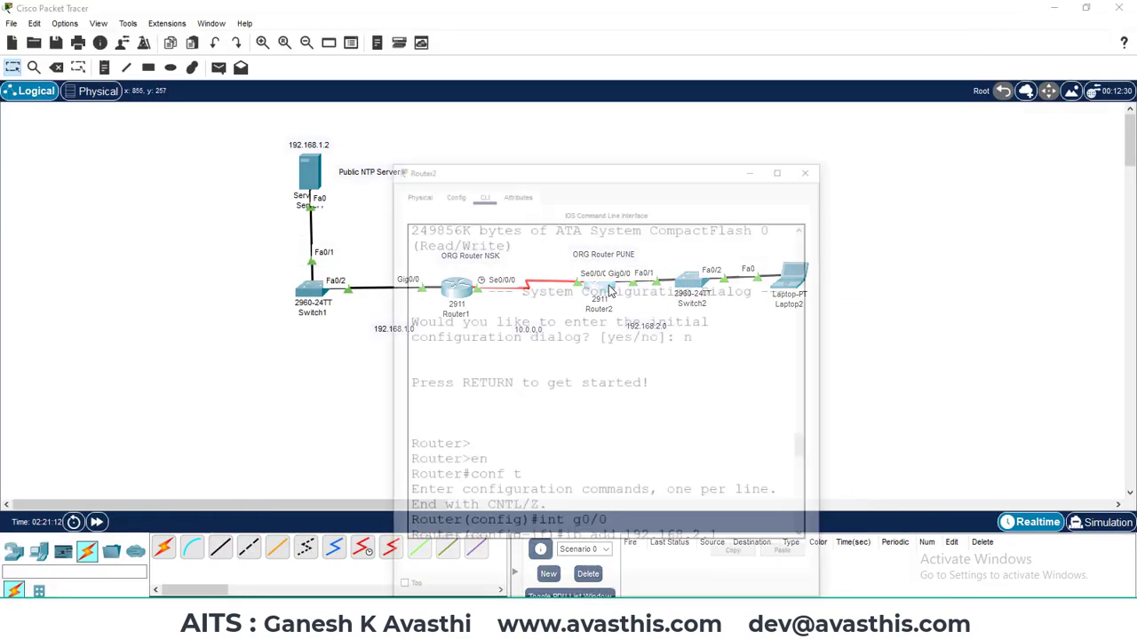
click(811, 104)
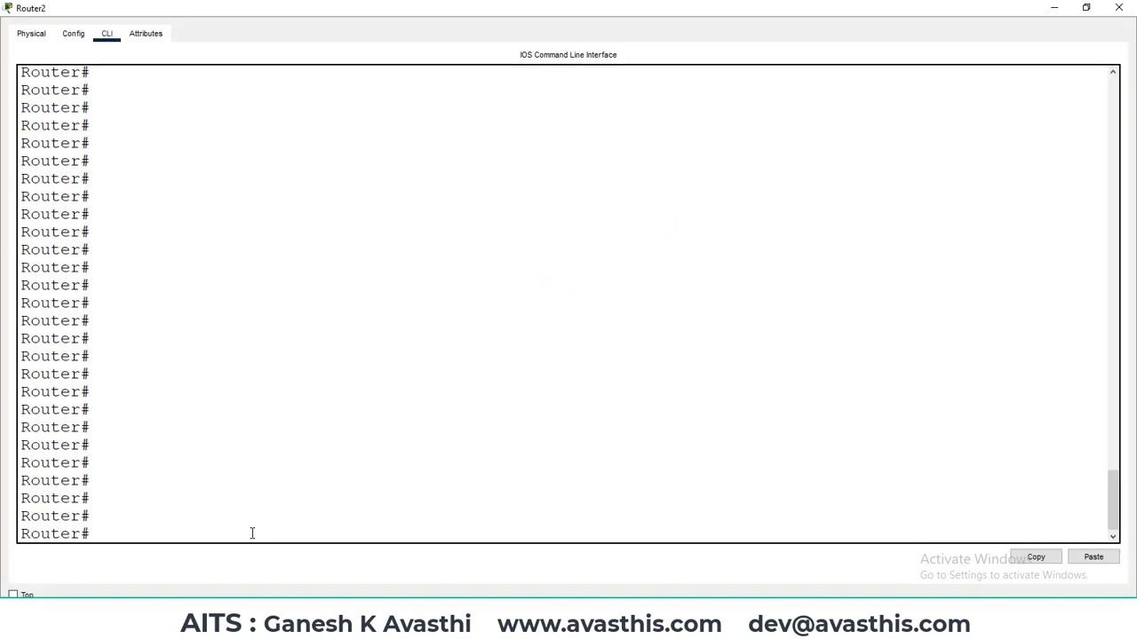
text(sh ntp st)
key(Tab)
key(Return)
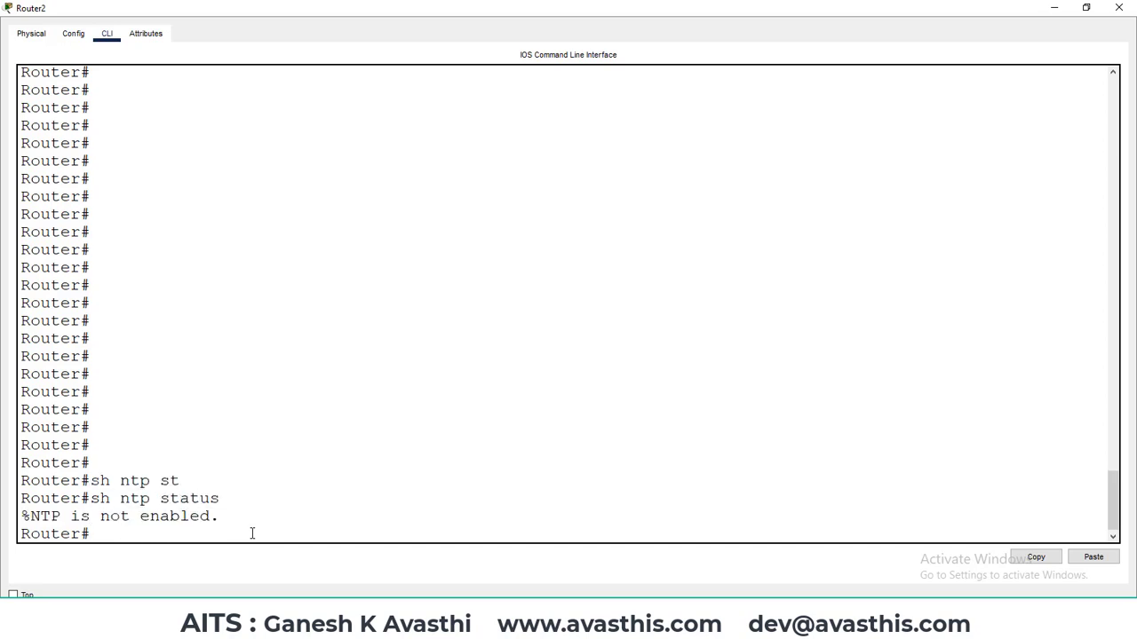
Step: Display Router2's current clock with sh clock and examine the date and time it reports
text(sh clo)
key(Tab)
key(Return)
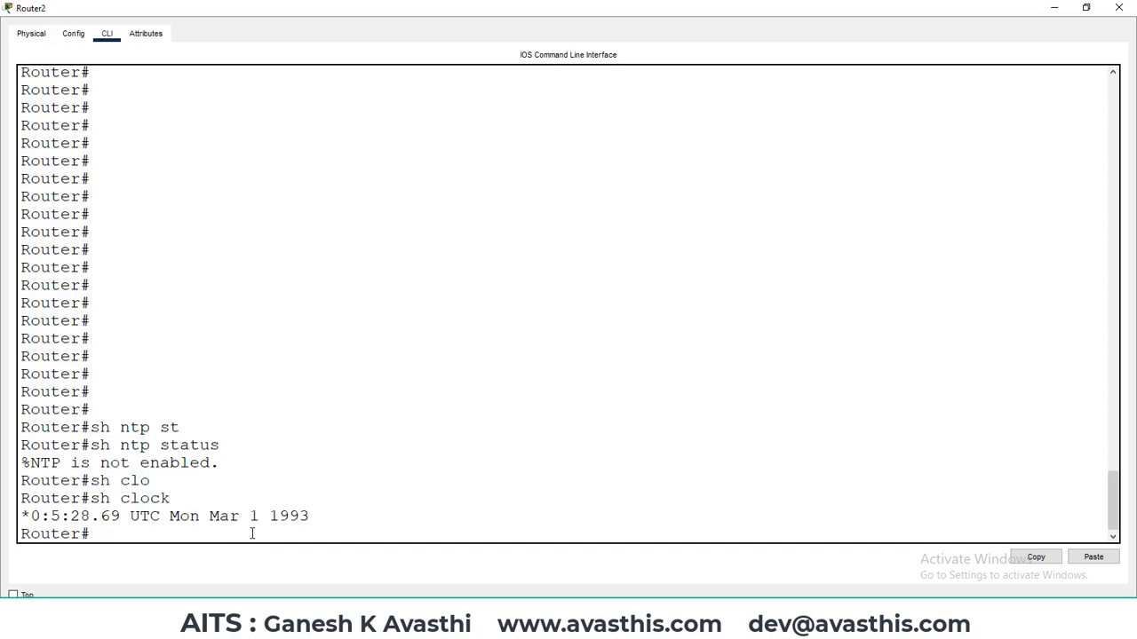
drag(327, 516, 20, 516)
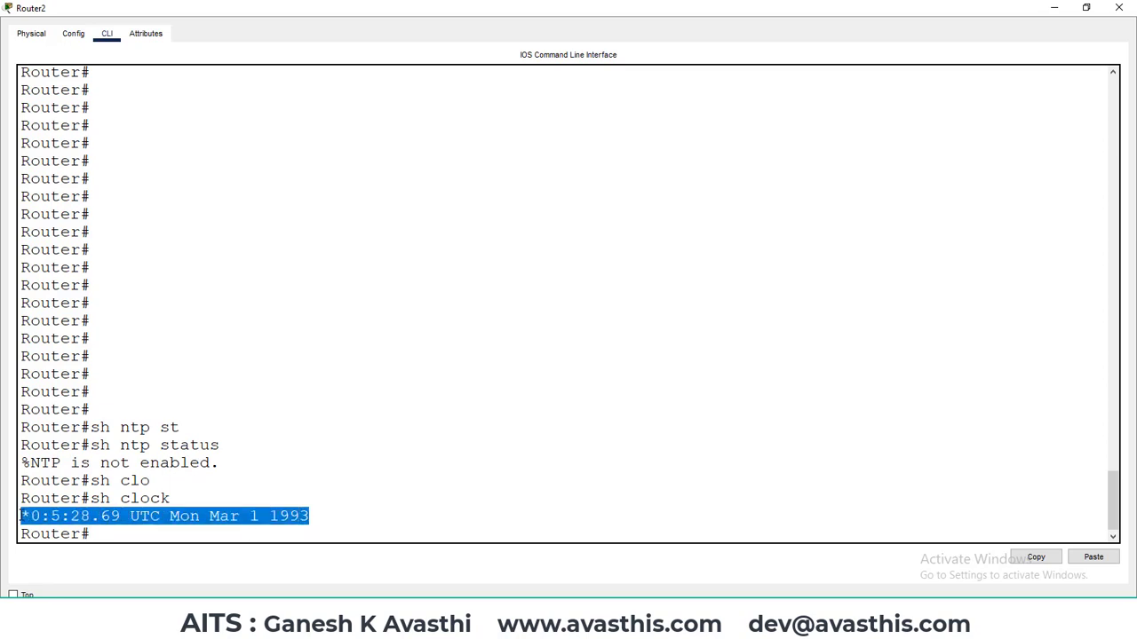
click(1064, 11)
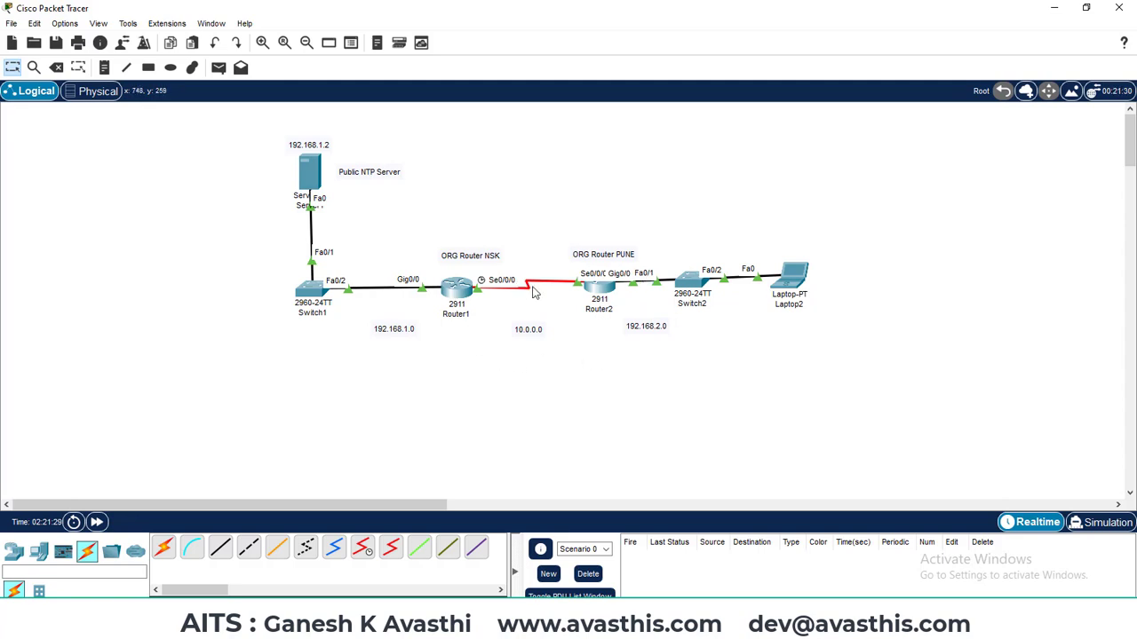
drag(243, 132, 439, 222)
click(548, 187)
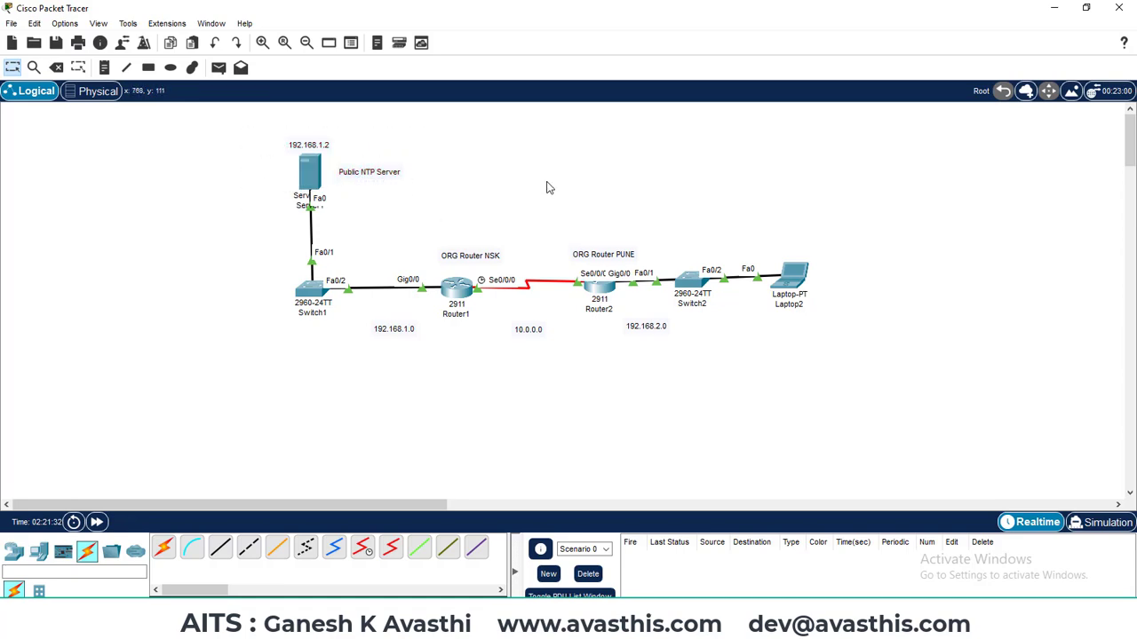
Step: Configure Router1 in global configuration mode to use 192.168.1.2 as its NTP server
click(456, 288)
click(810, 103)
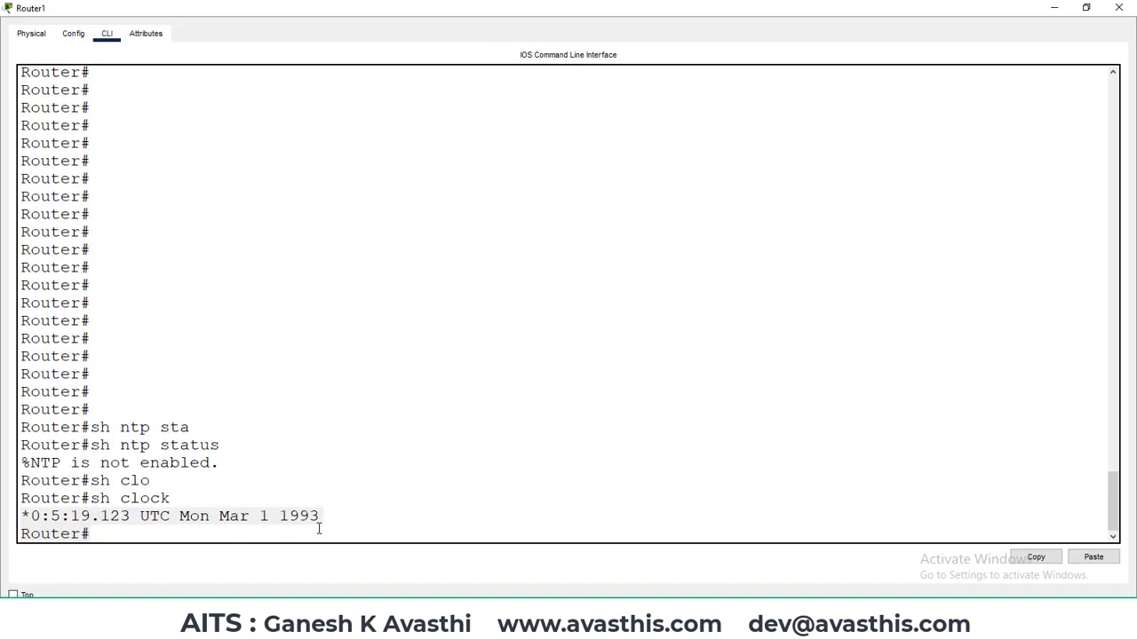
text(conf t)
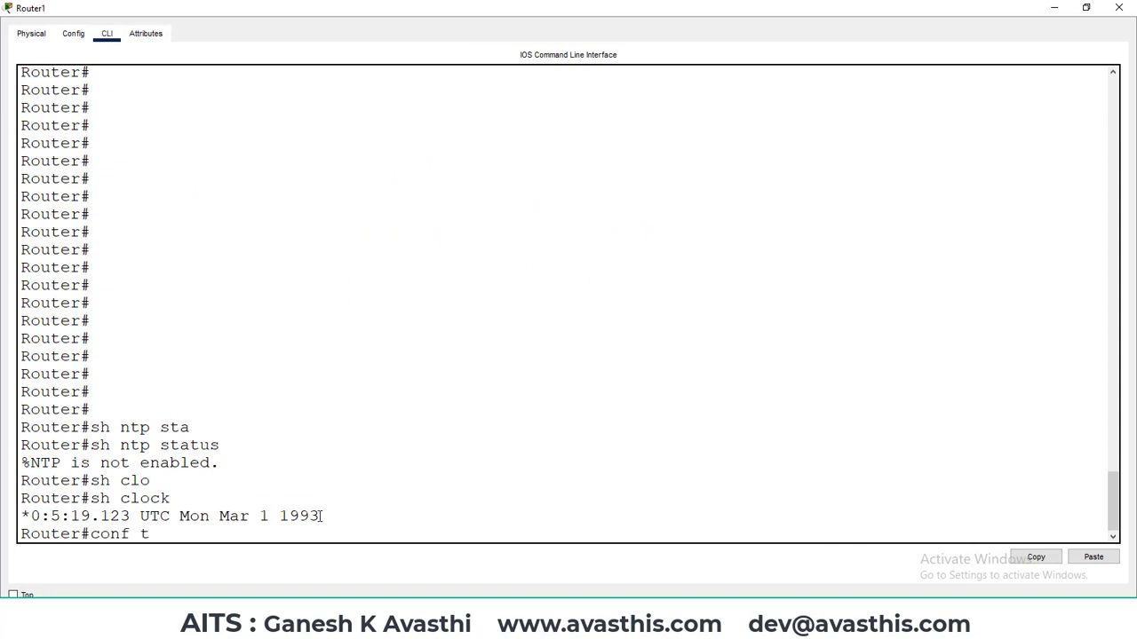
key(Return)
text(ntp)
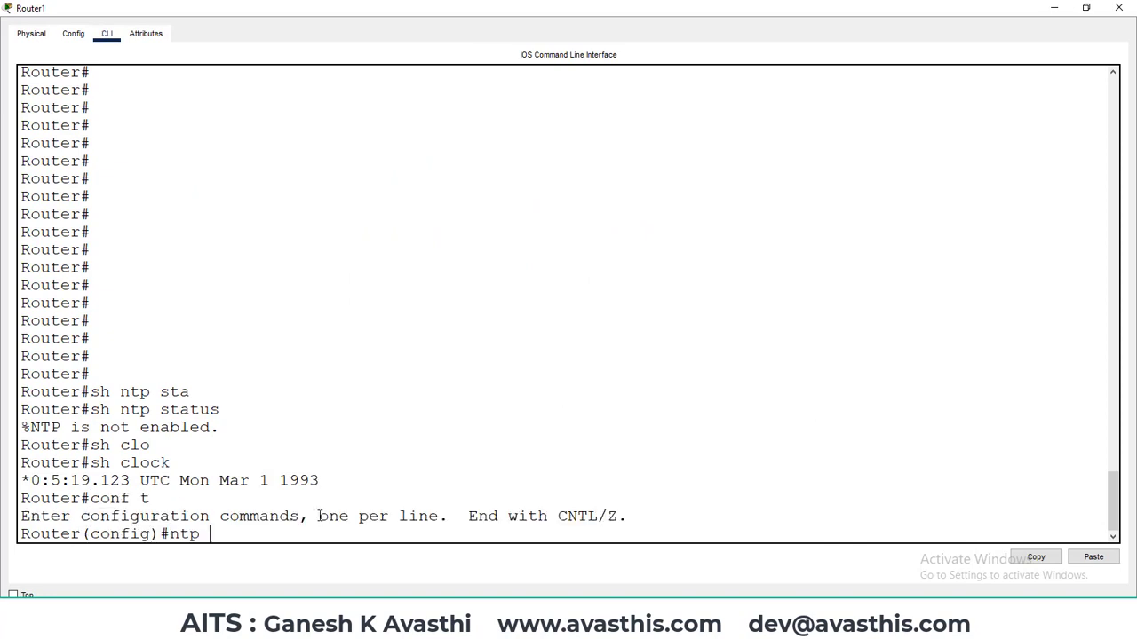
text( server 192.168.1.2)
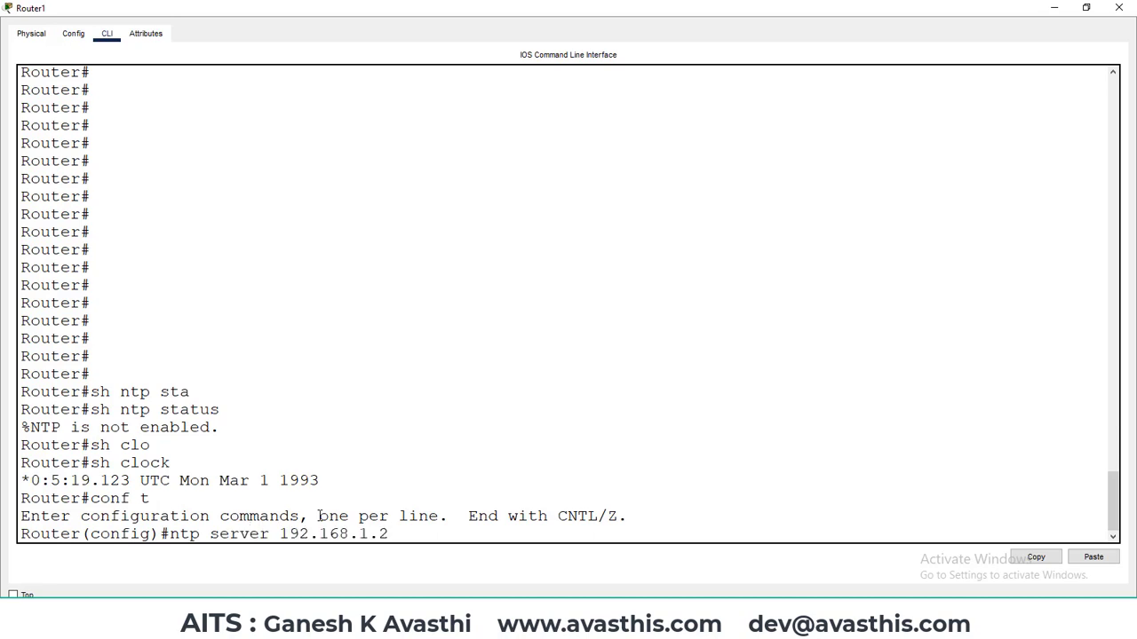
key(Return)
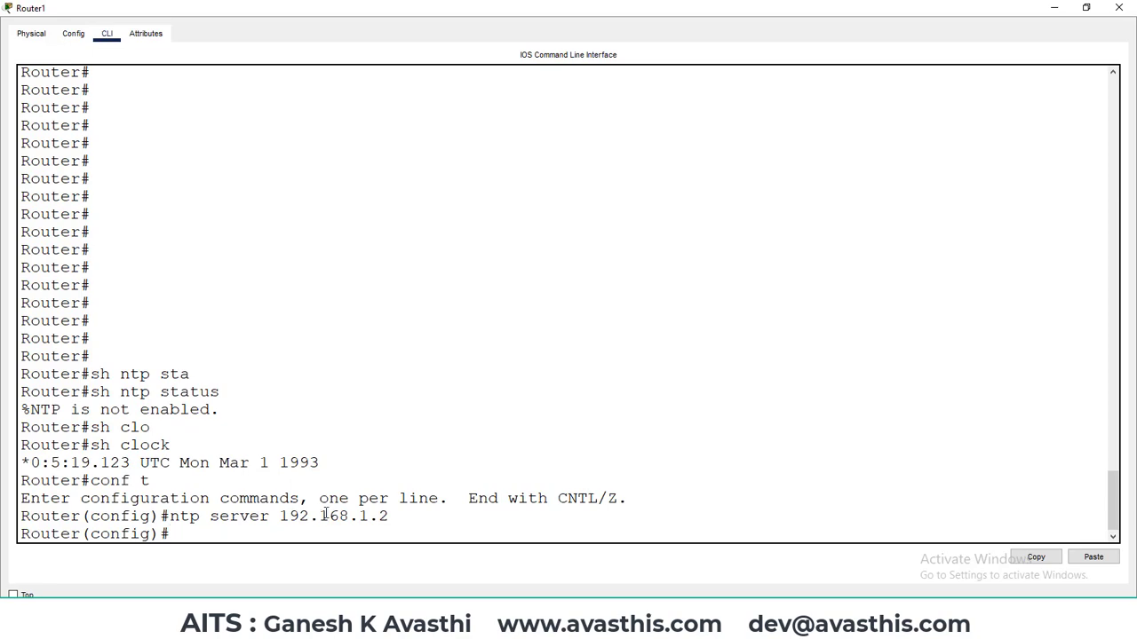
click(1054, 7)
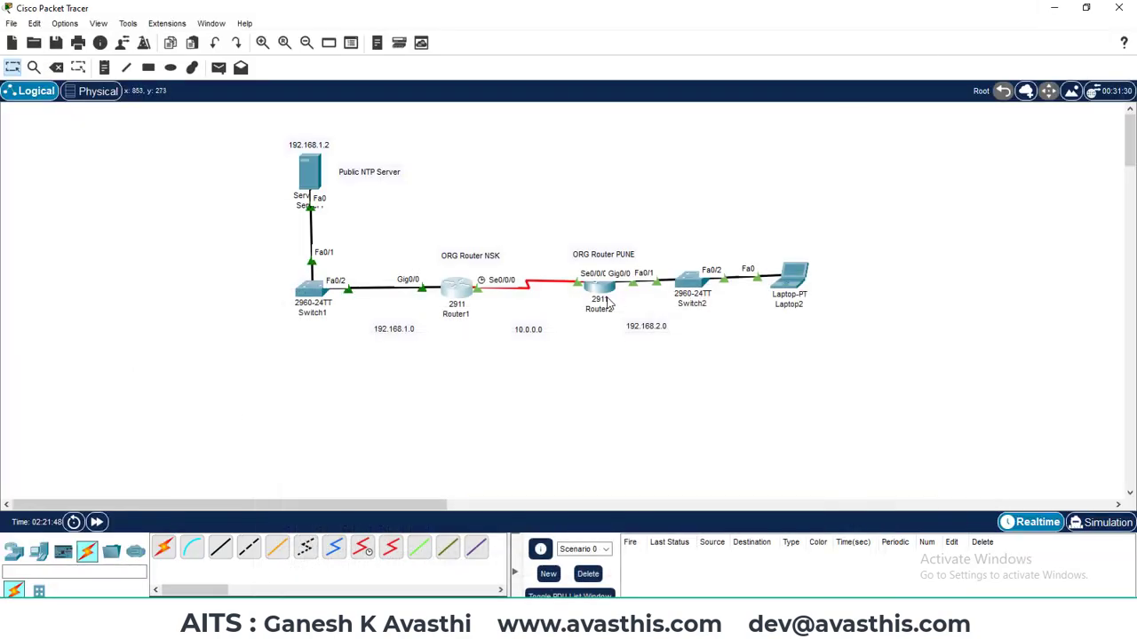
Step: Configure Router2 in global configuration mode to use 192.168.1.2 as its NTP server
click(601, 293)
click(811, 98)
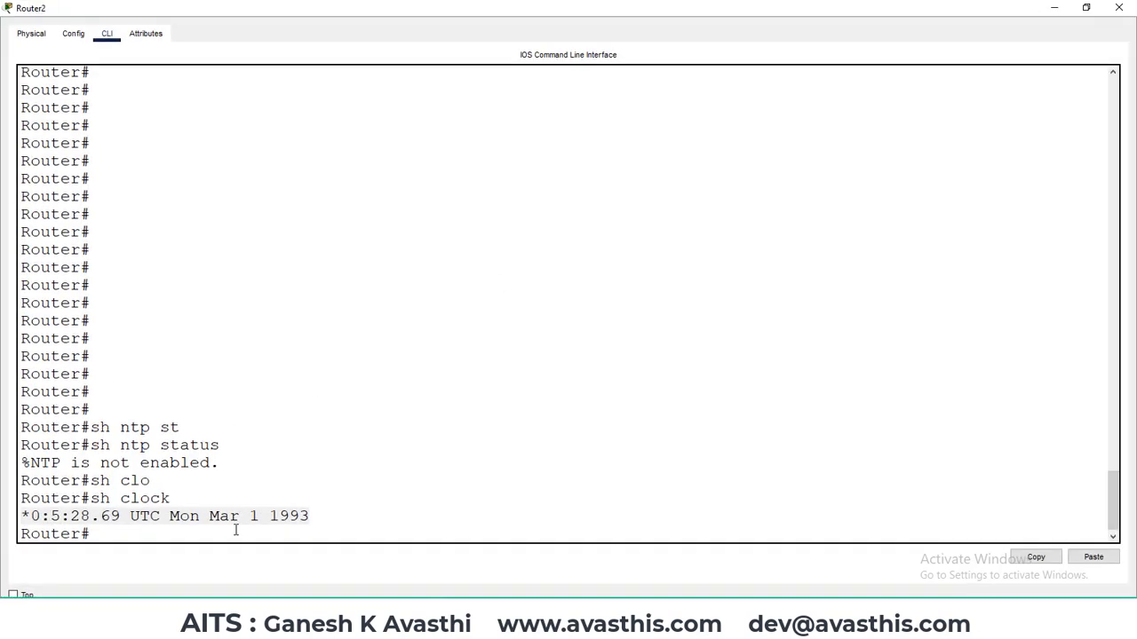
text(conf t)
key(Return)
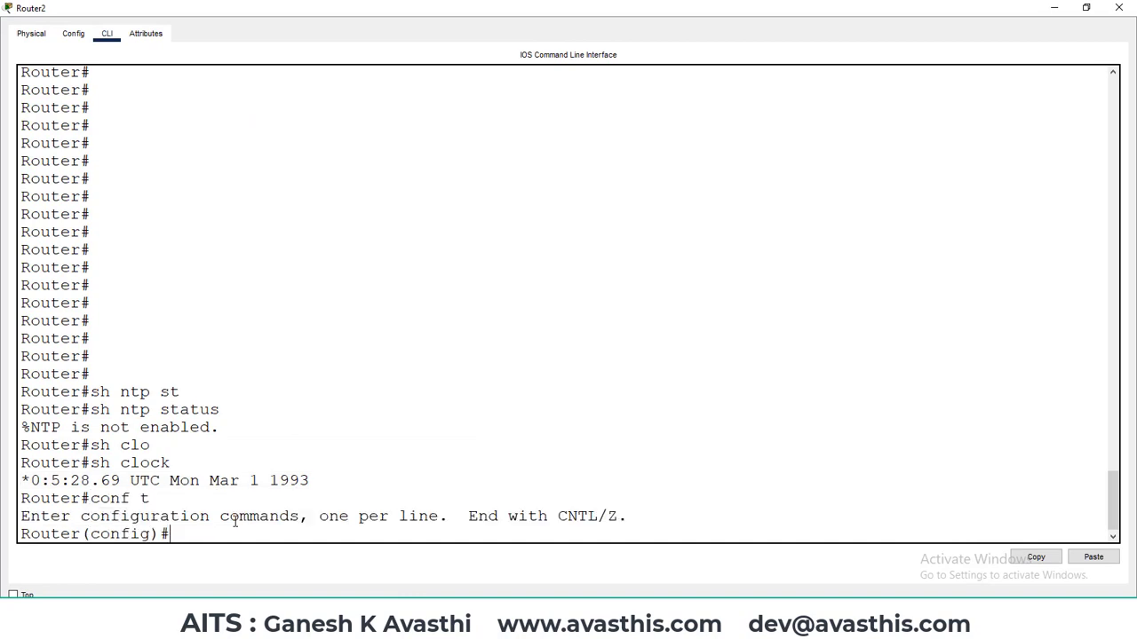
text(ntp server 192.)
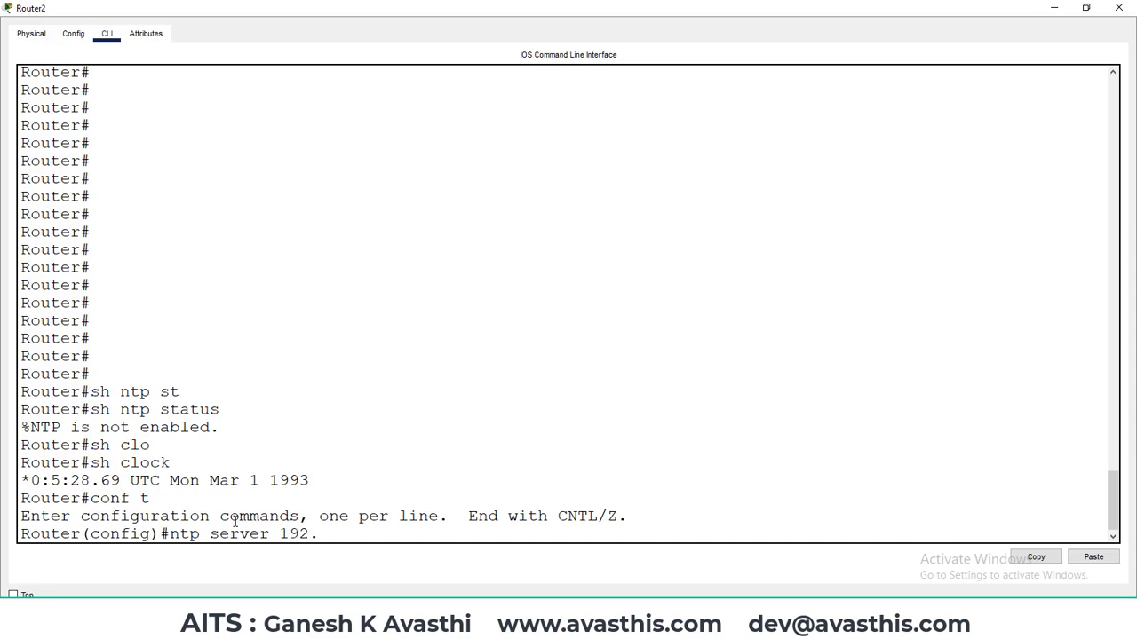
text(168.1.2)
key(Return)
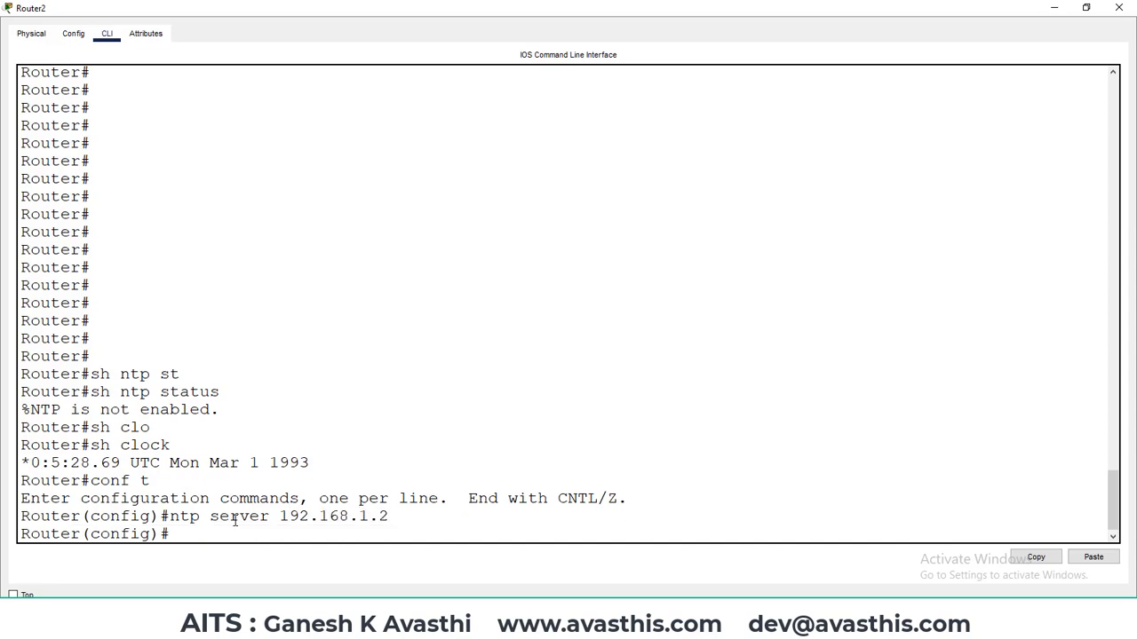
click(1054, 7)
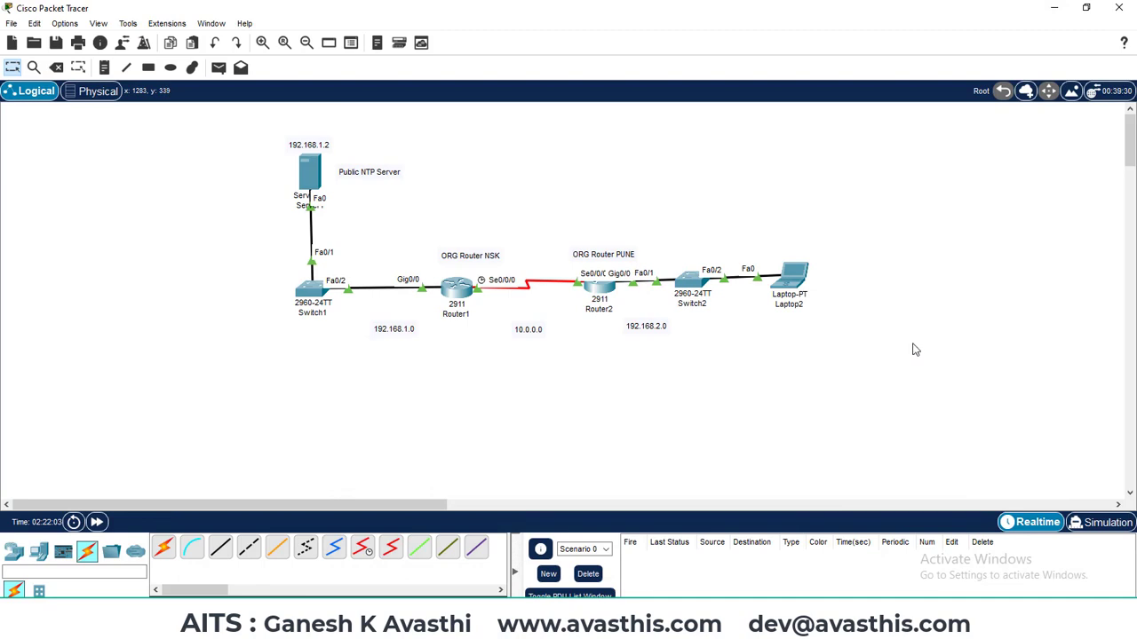
Step: Leave configuration mode on Router1 and check its clock synchronization with sh ntp status
click(456, 288)
click(812, 100)
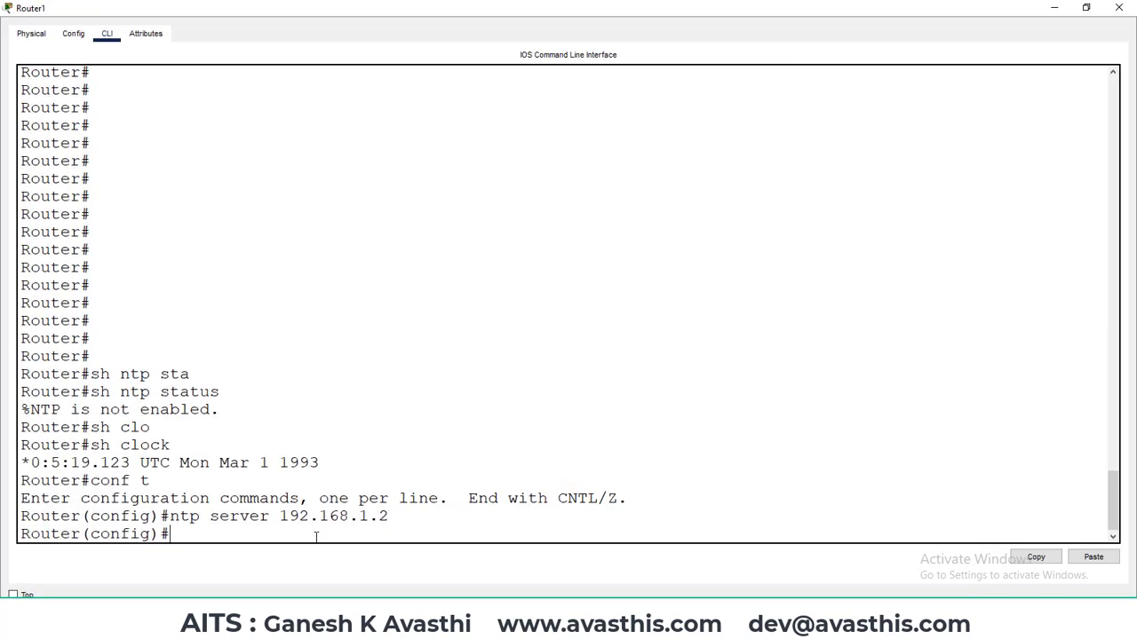
key(ctrl+z)
text(s)
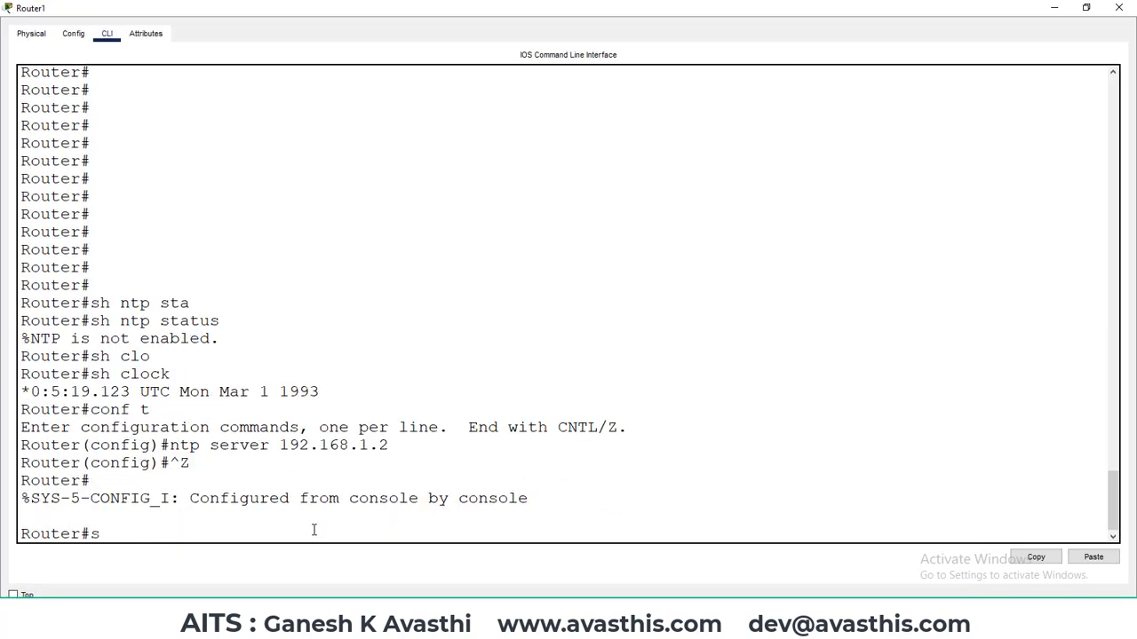
text(h ntp stat)
text(u)
key(Tab)
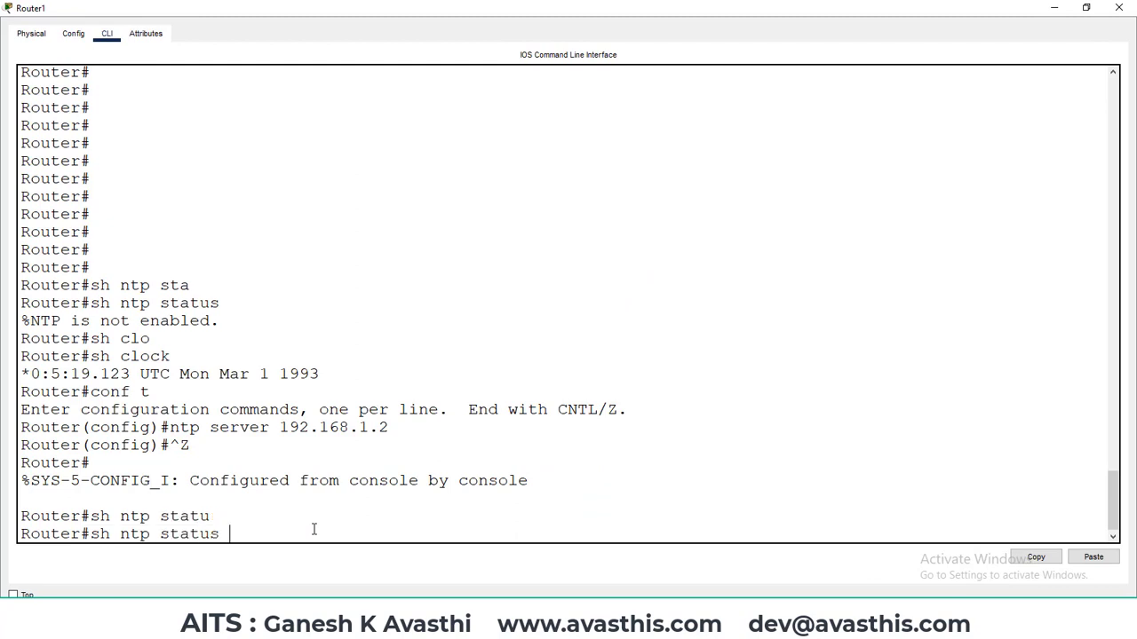
key(Return)
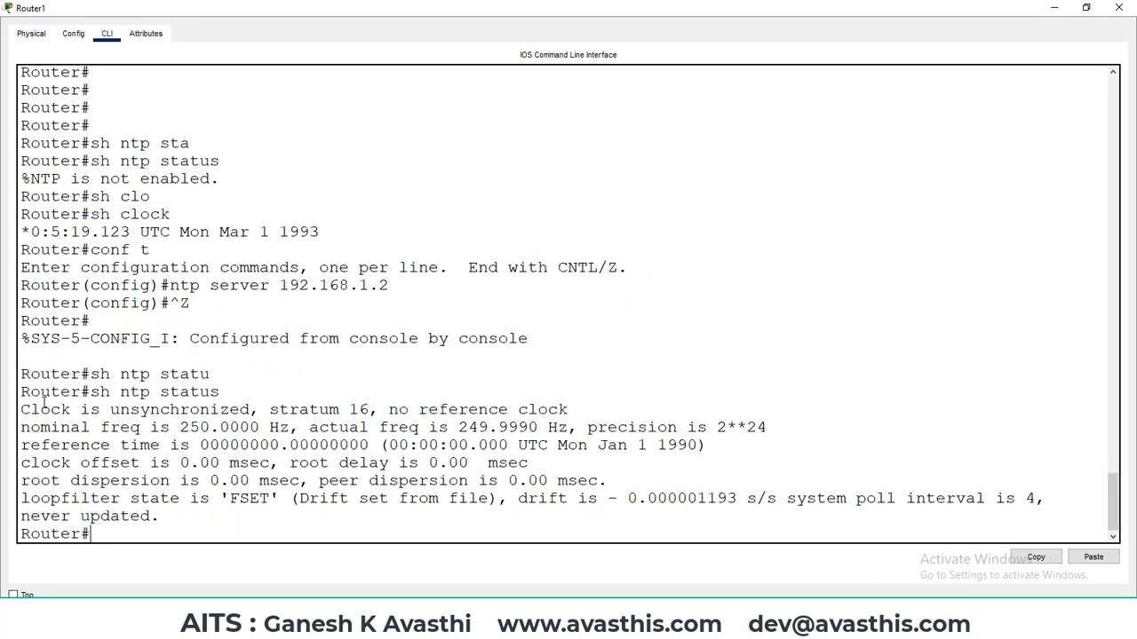
drag(24, 409, 575, 410)
Step: Display Router1's clock again with sh clock now that its NTP server is configured
click(173, 535)
text(sh clo)
key(Tab)
key(Return)
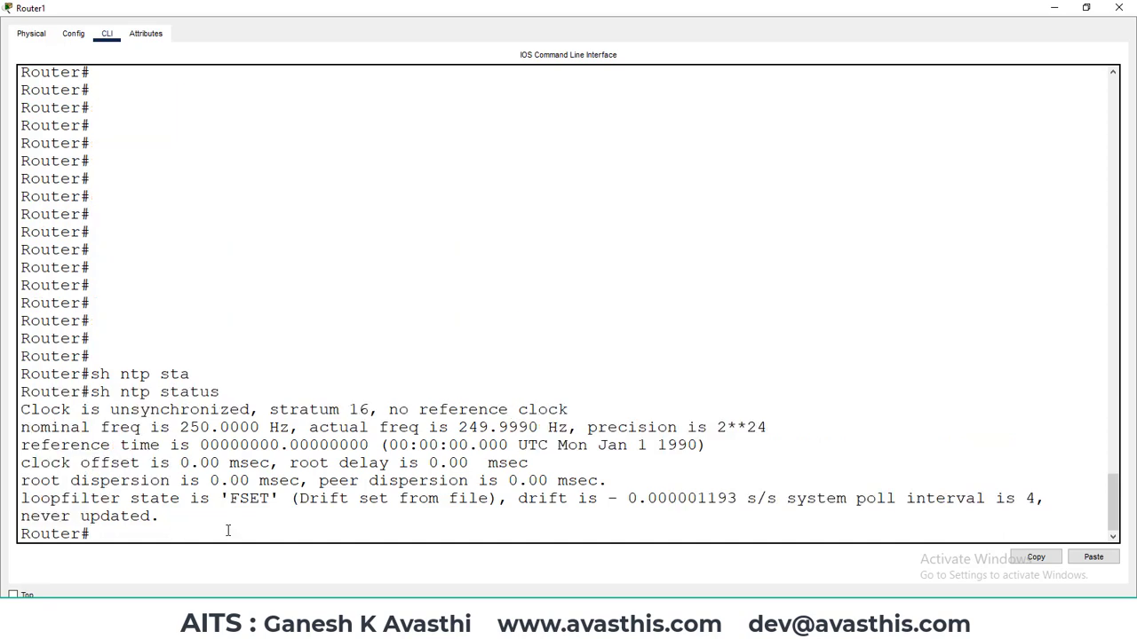
Step: Run sh ntp status again on Router1 and examine the reference server, reference time and last update lines
key(Up)
key(Return)
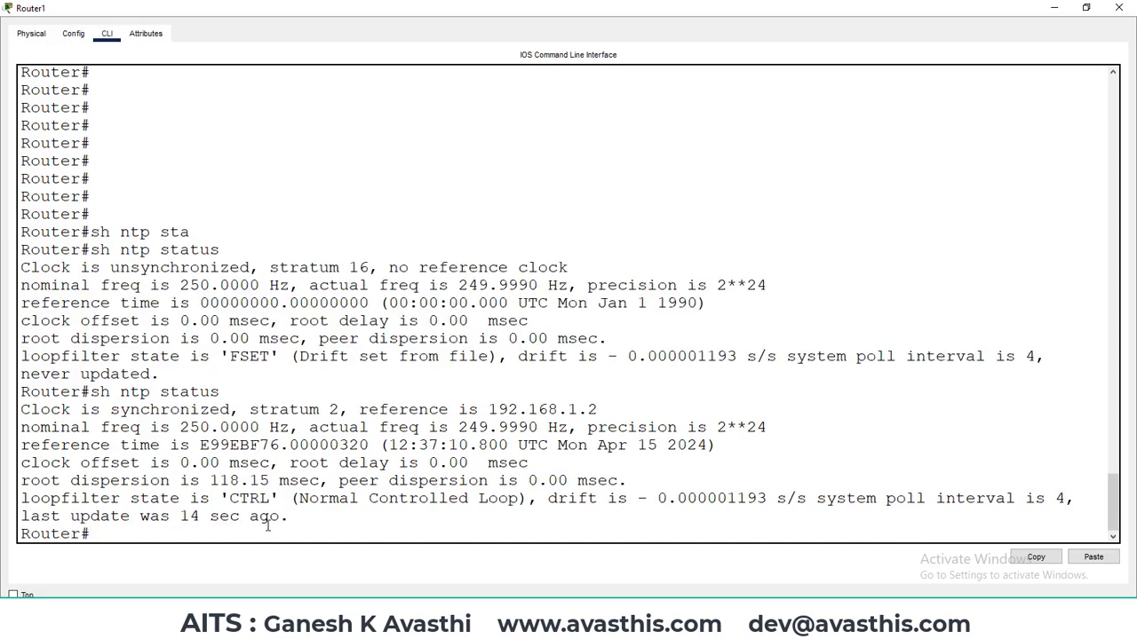
drag(21, 410, 602, 412)
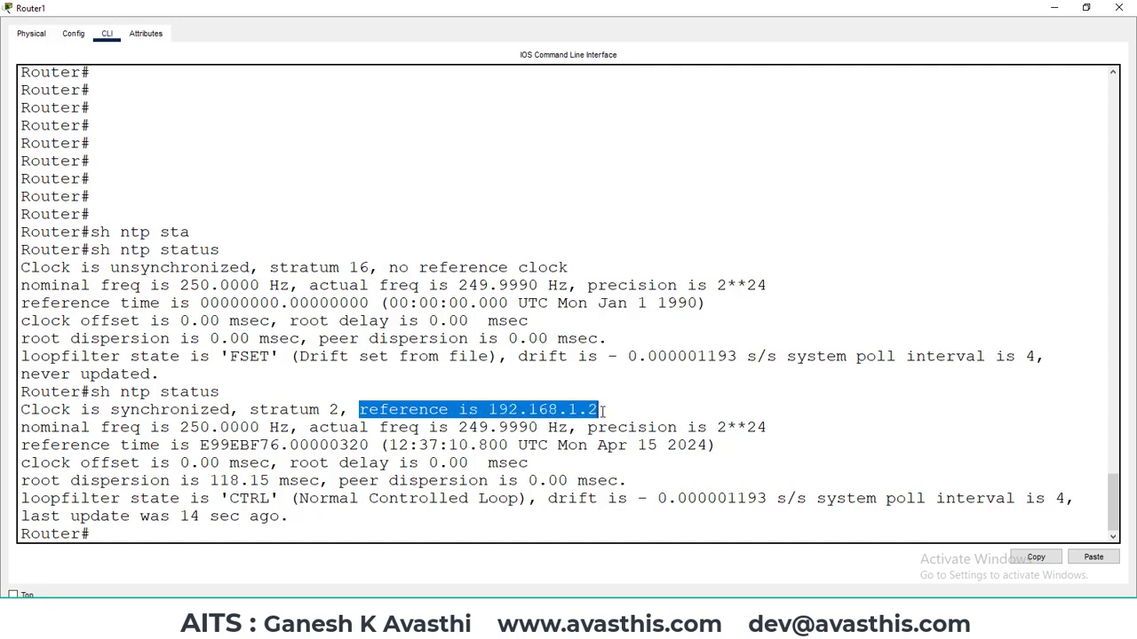
drag(24, 427, 508, 499)
click(302, 535)
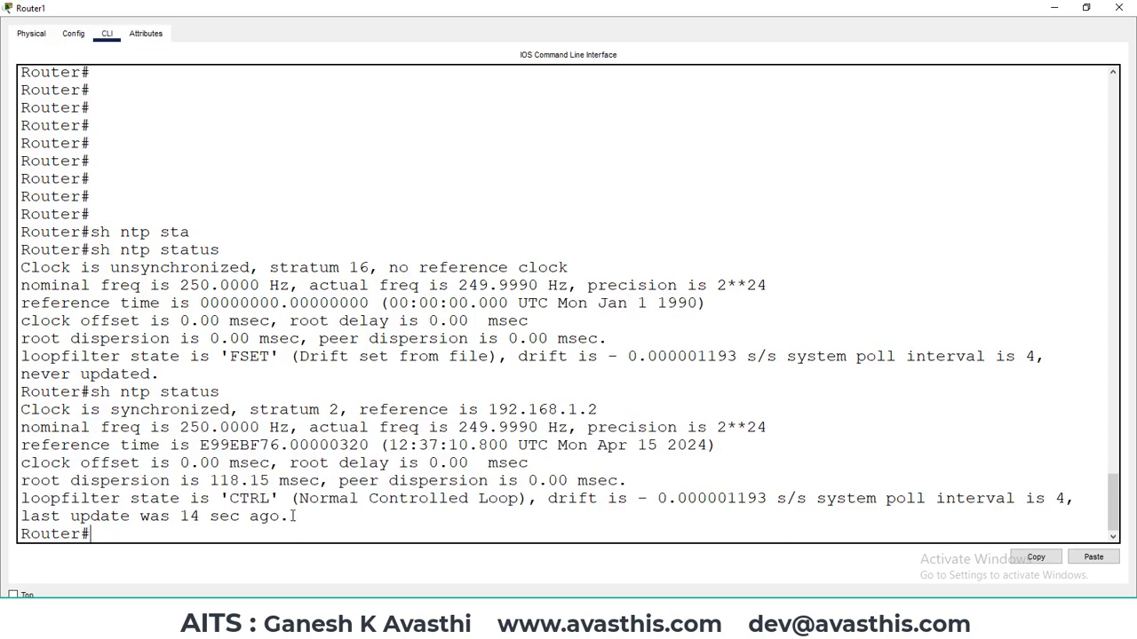
drag(291, 516, 16, 523)
Step: Run sh clock on Router1 and examine the time and date it reports
click(131, 533)
text(sh clo)
key(Tab)
key(Return)
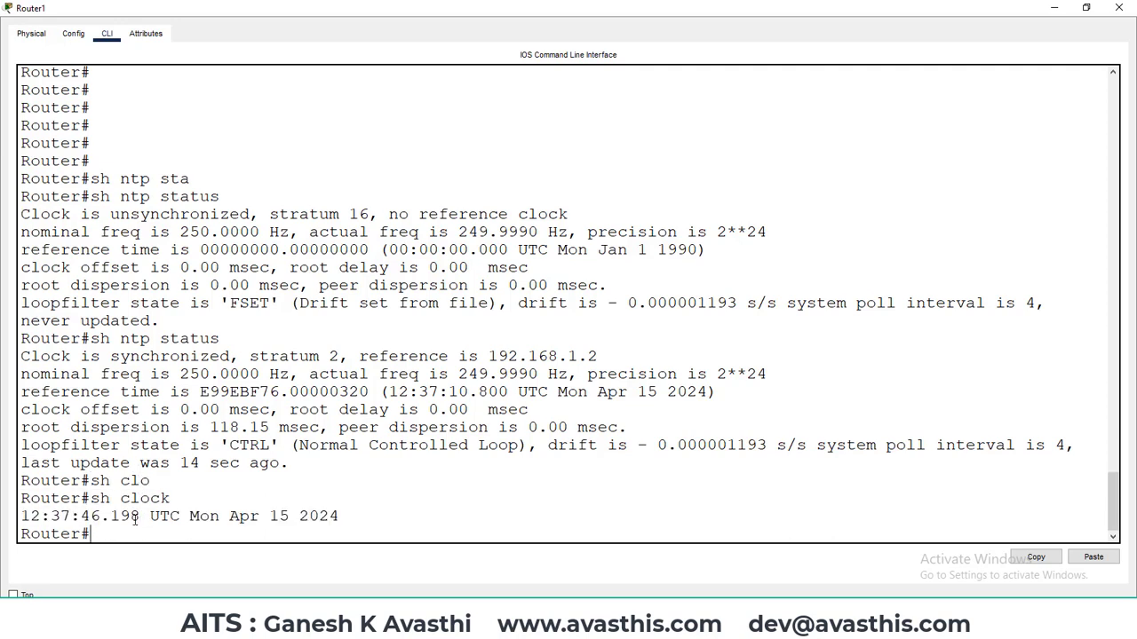
drag(22, 516, 346, 516)
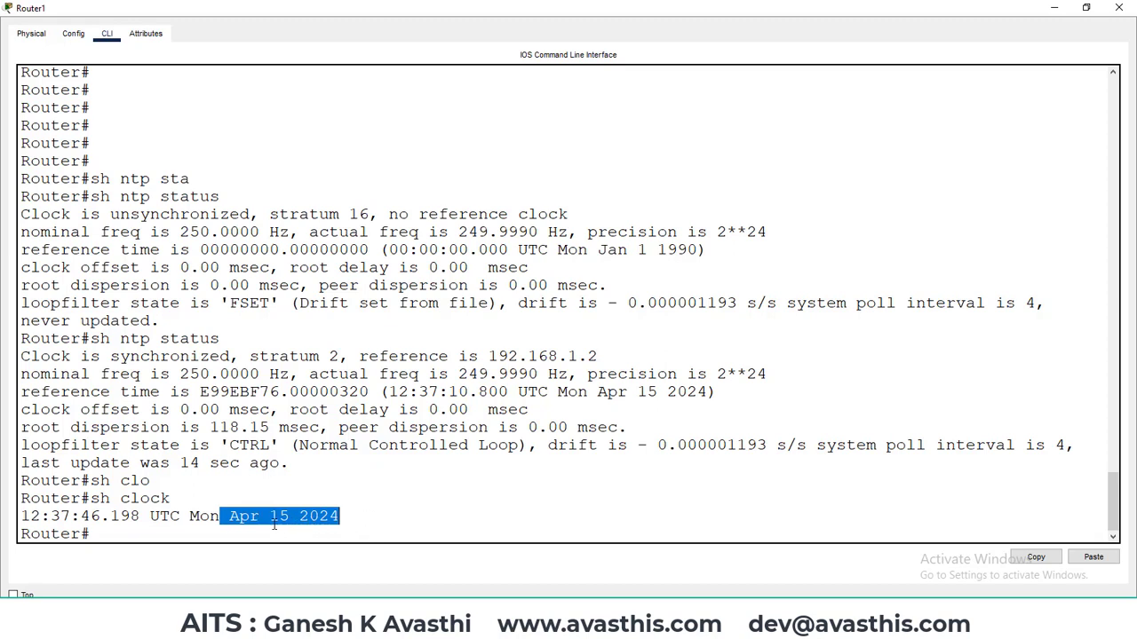
Step: Switch from Router1 to Router2's command line in a maximized window and leave its global configuration mode
click(1054, 7)
click(600, 286)
double_click(811, 102)
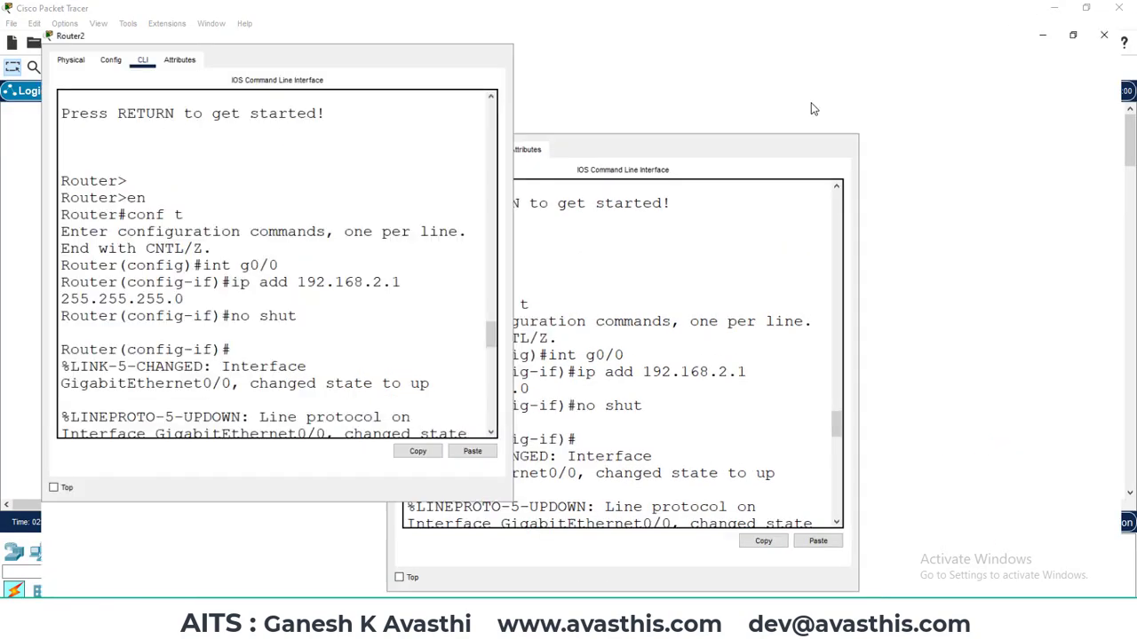
key(ctrl+z)
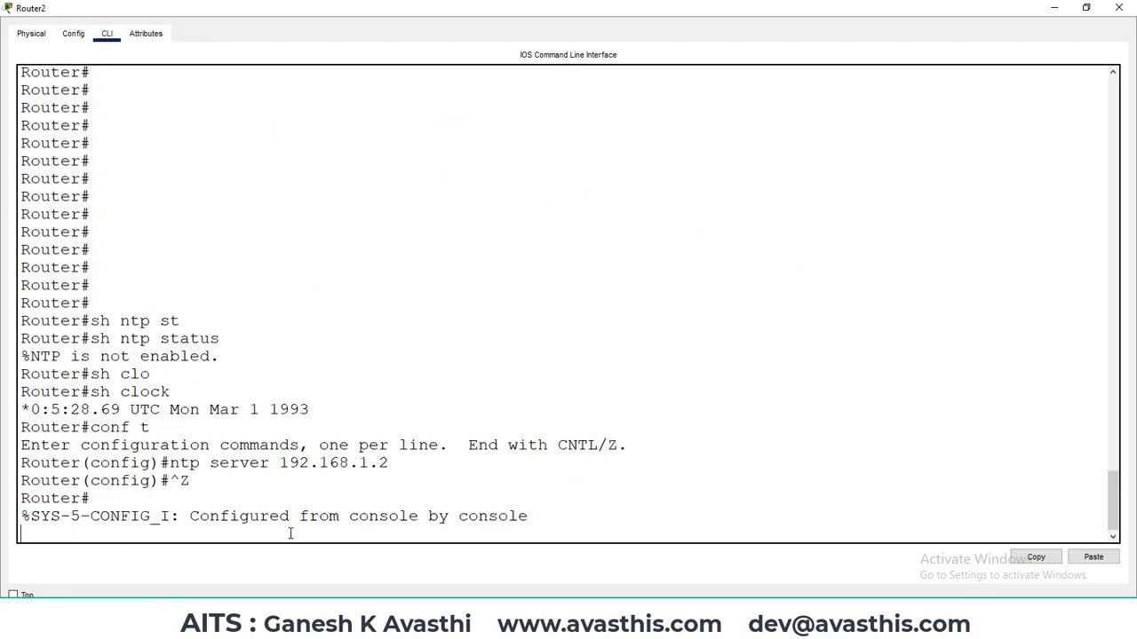
Step: Check Router2's clock synchronization with sh ntp status and examine its stratum and reference server
key(Return)
text(sh ntp)
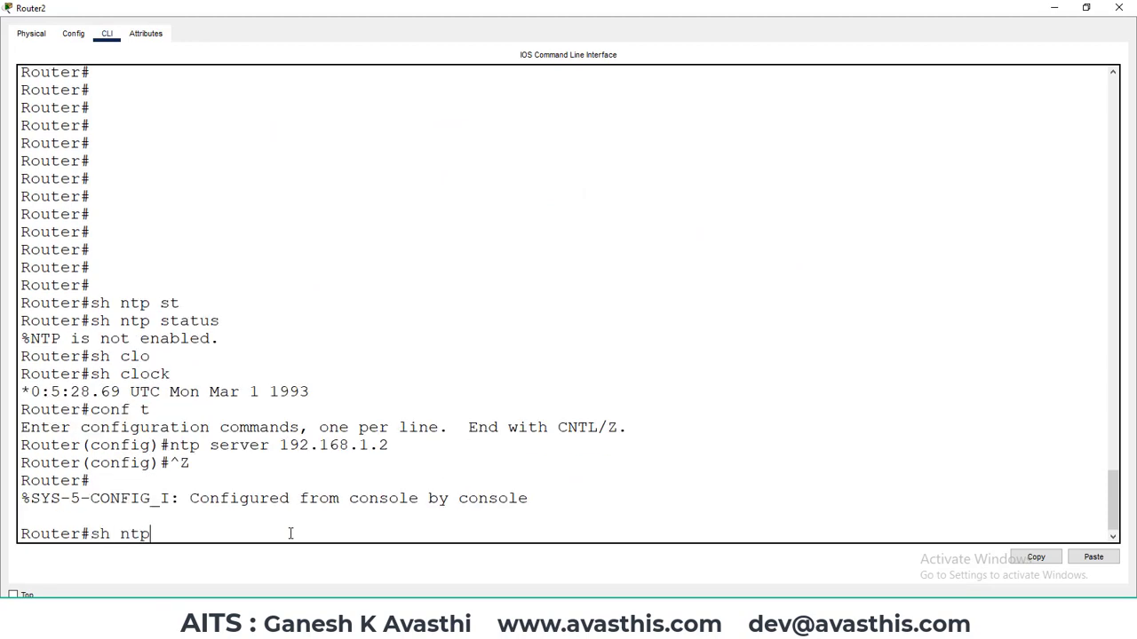
text( stat)
key(Tab)
key(Return)
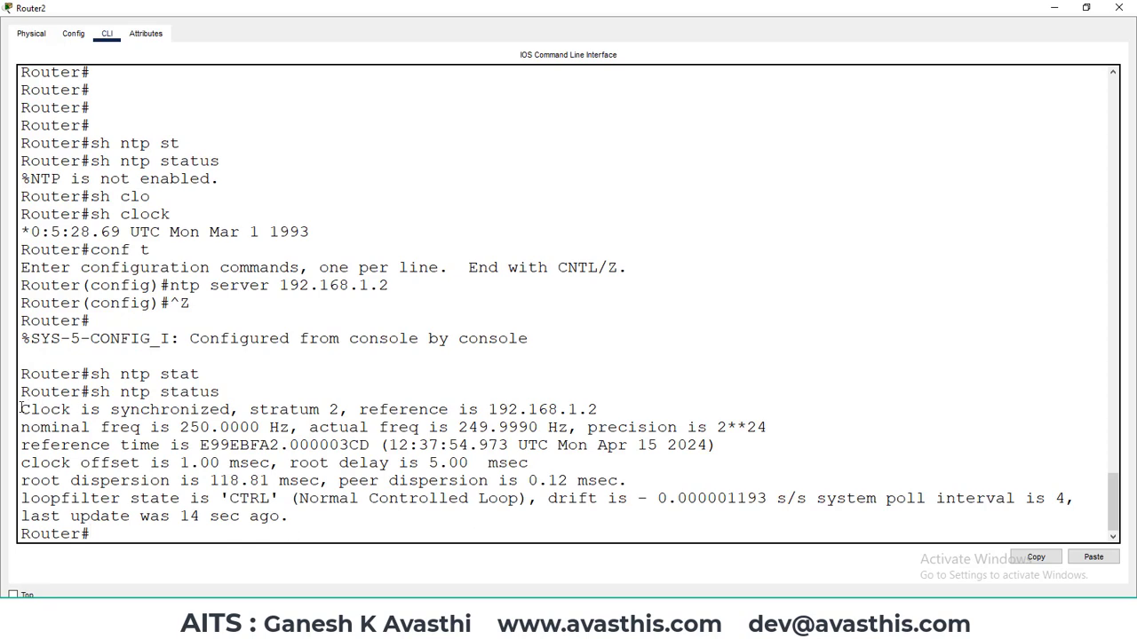
drag(21, 410, 247, 415)
drag(250, 412, 625, 405)
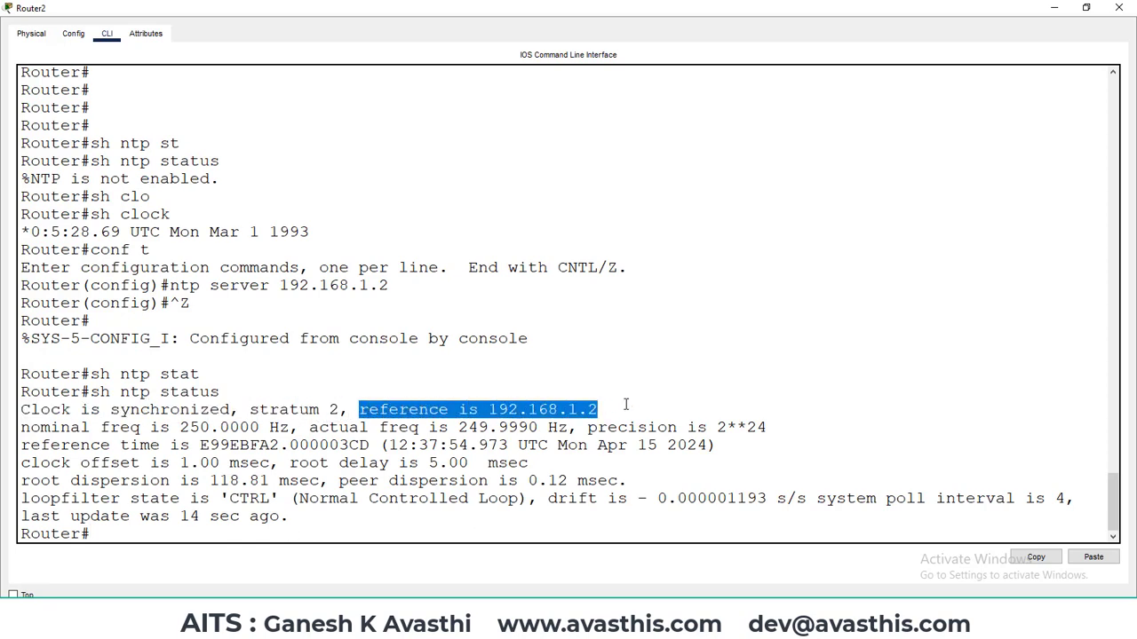
Step: Display Router2's clock with sh clock, examine the reported time and date, and return to the network topology
click(373, 533)
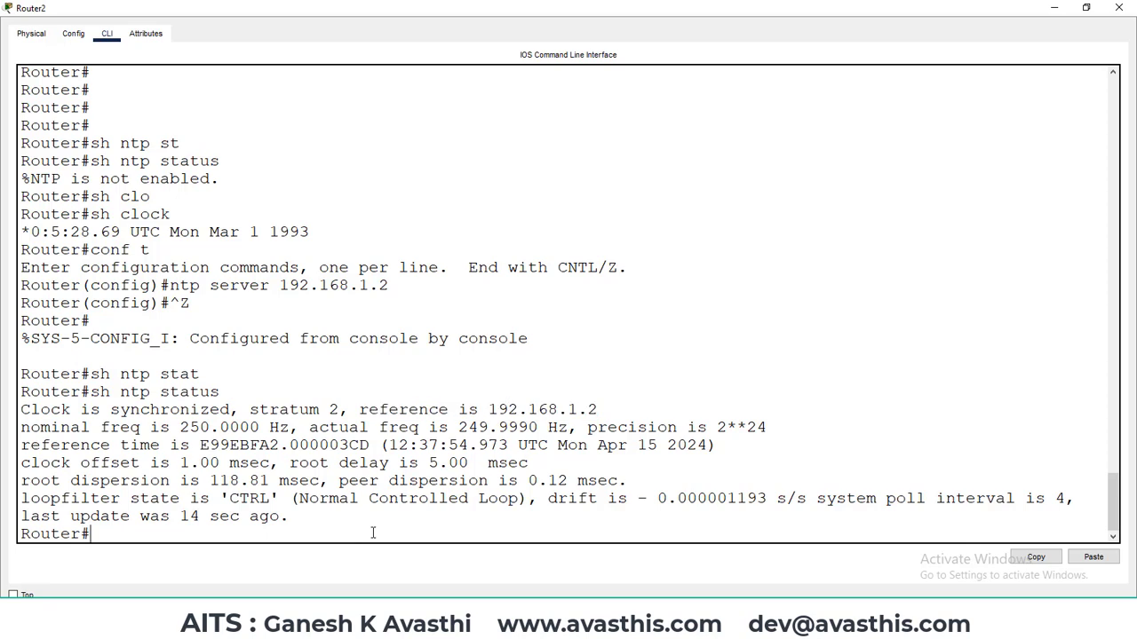
text(sh clo)
key(Tab)
key(Return)
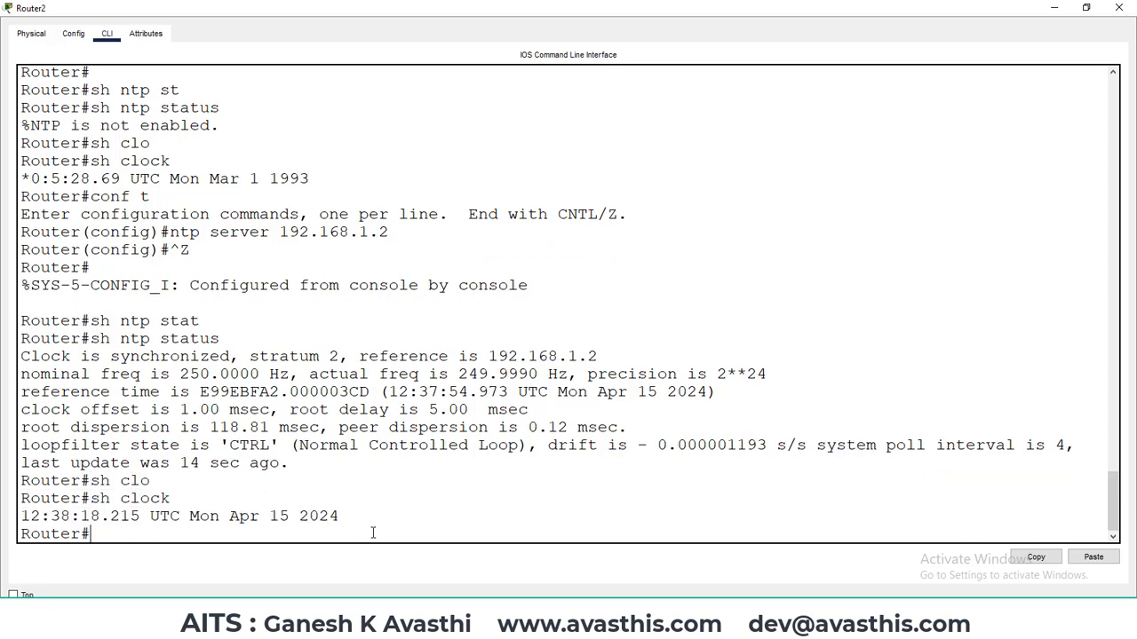
drag(356, 517, 23, 514)
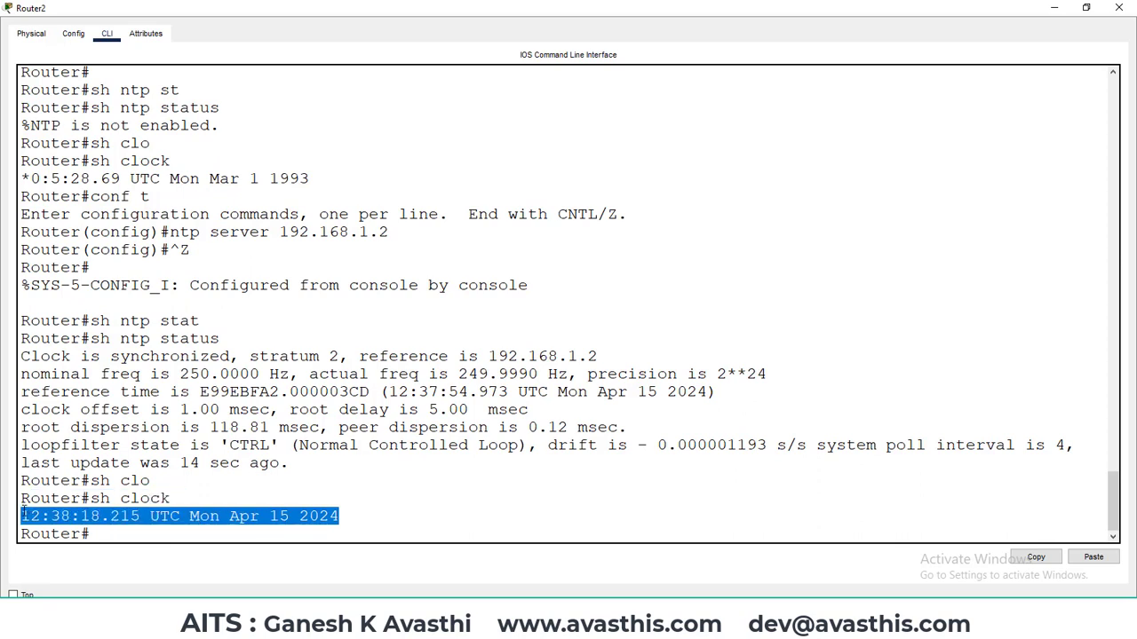
click(172, 539)
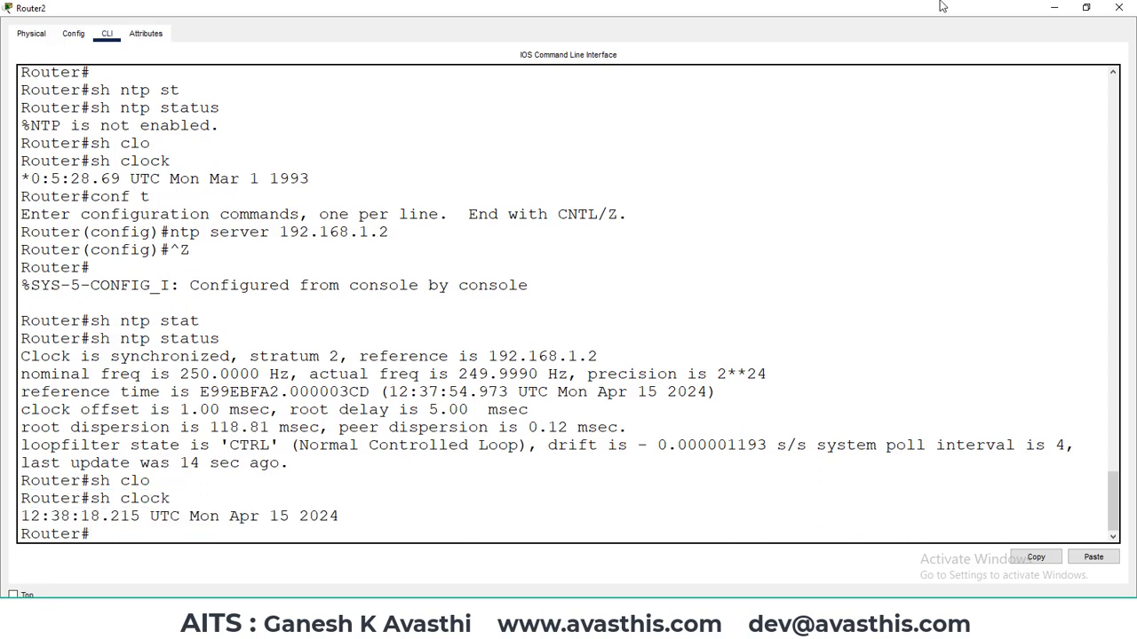
click(1054, 8)
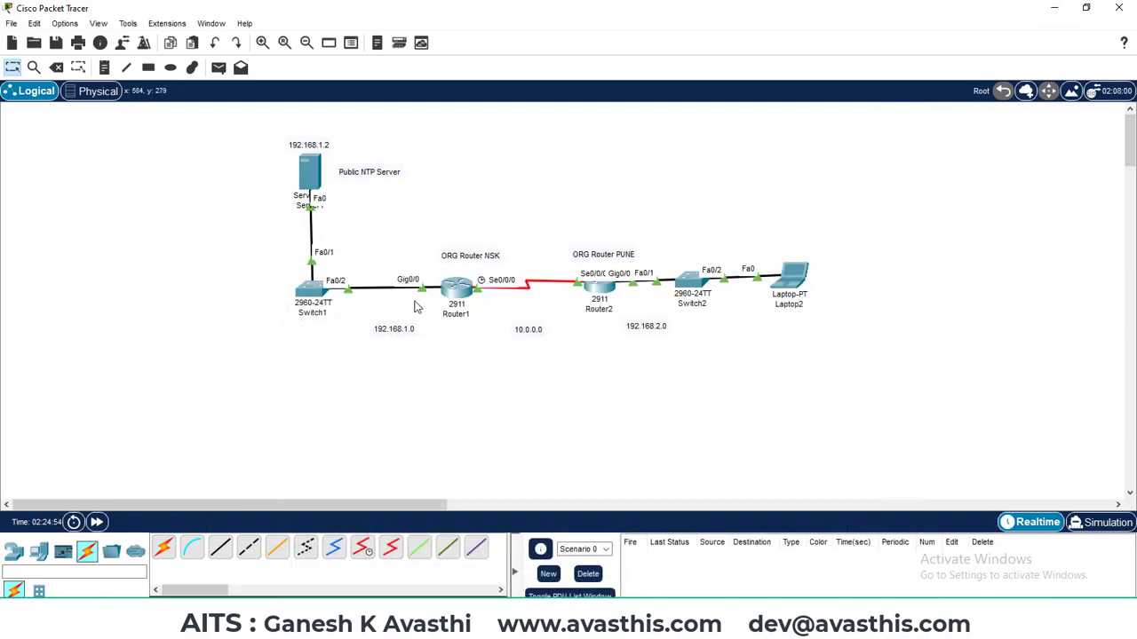